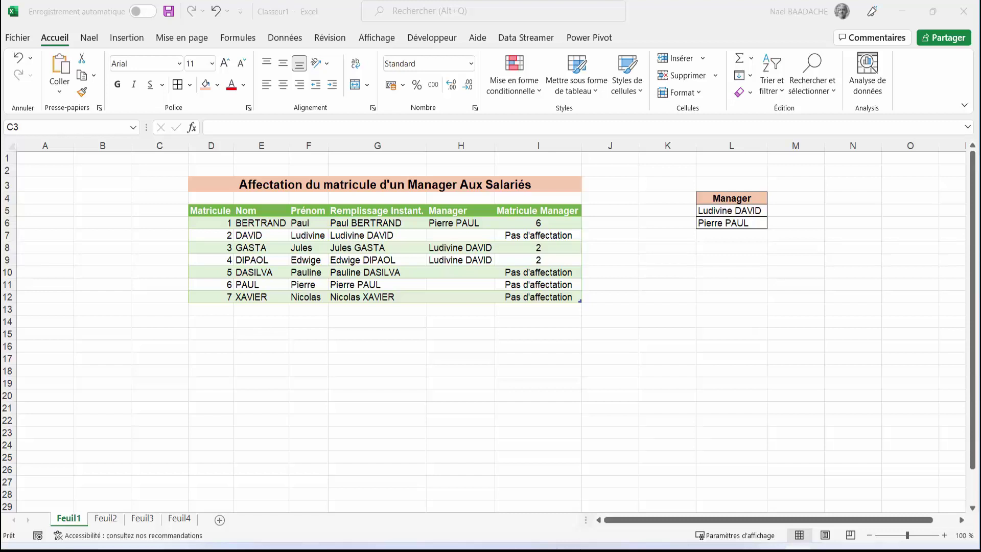
left_click(308, 235)
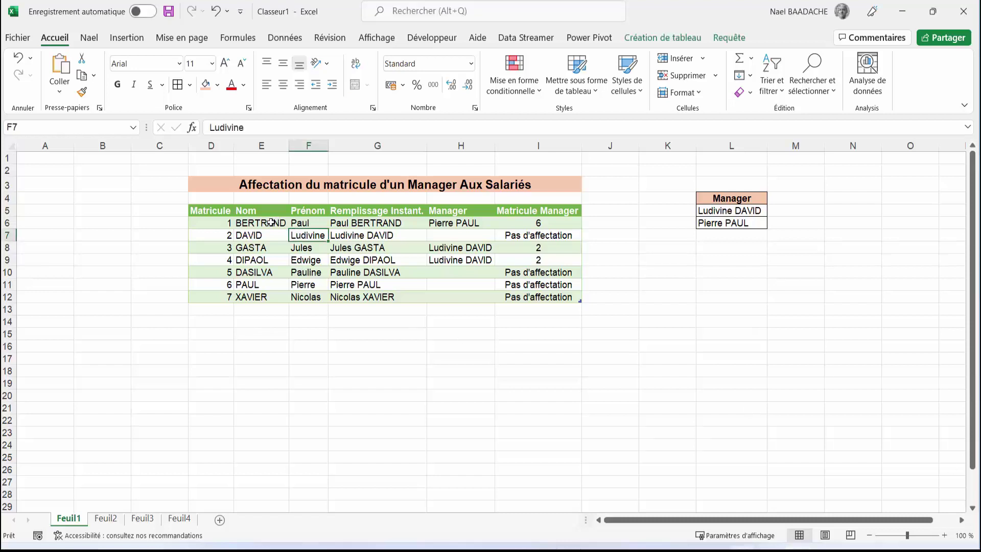
left_click(230, 219)
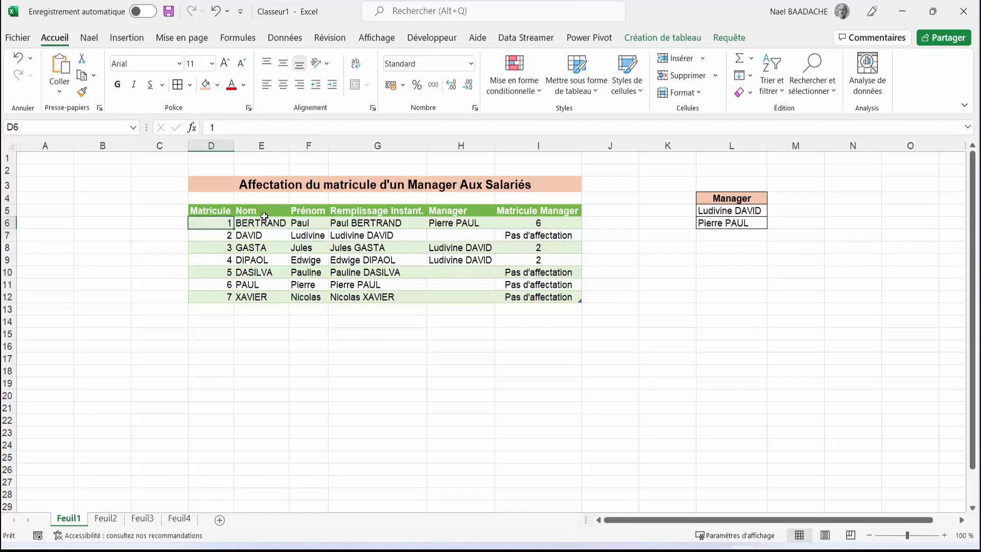
left_click(536, 223)
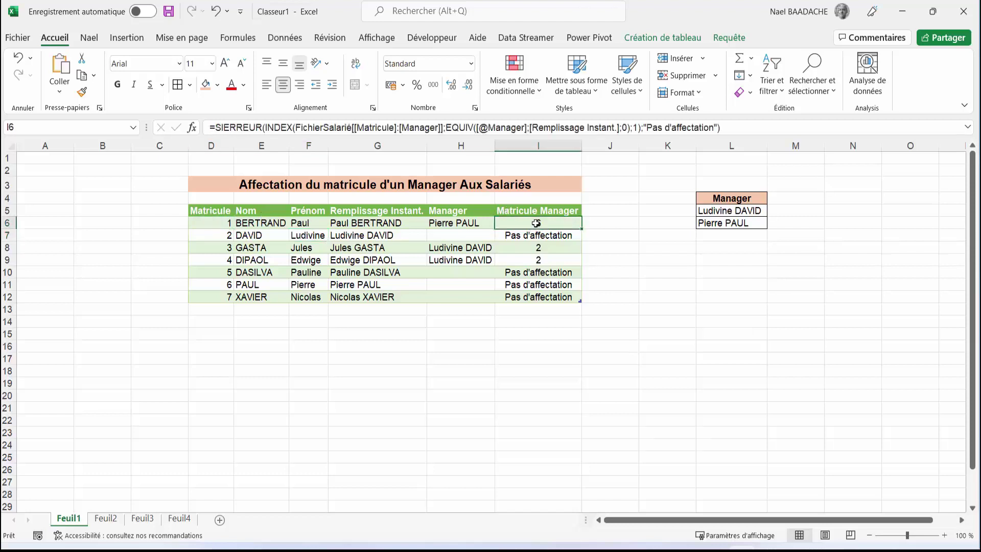
left_click(447, 223)
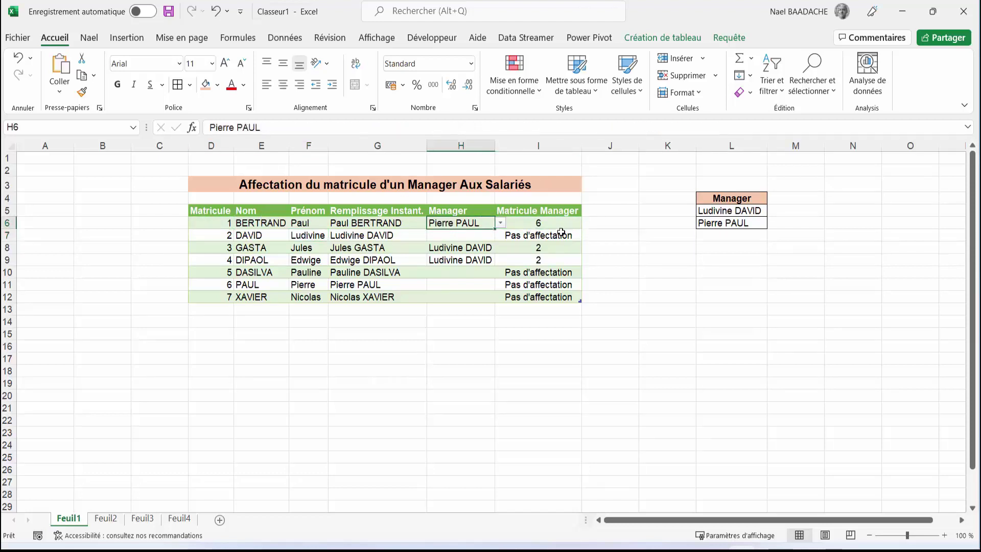
left_click_drag(726, 210, 735, 220)
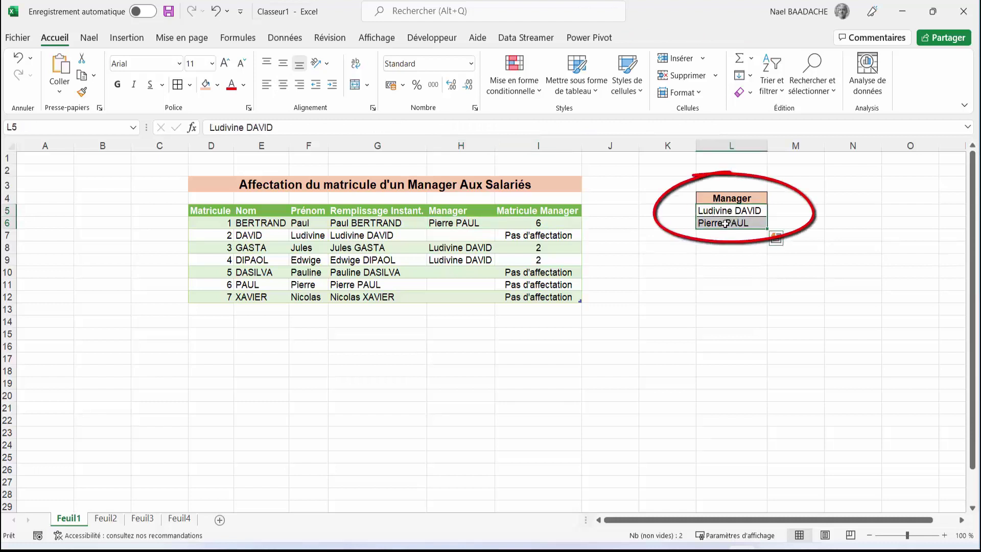
left_click(735, 221)
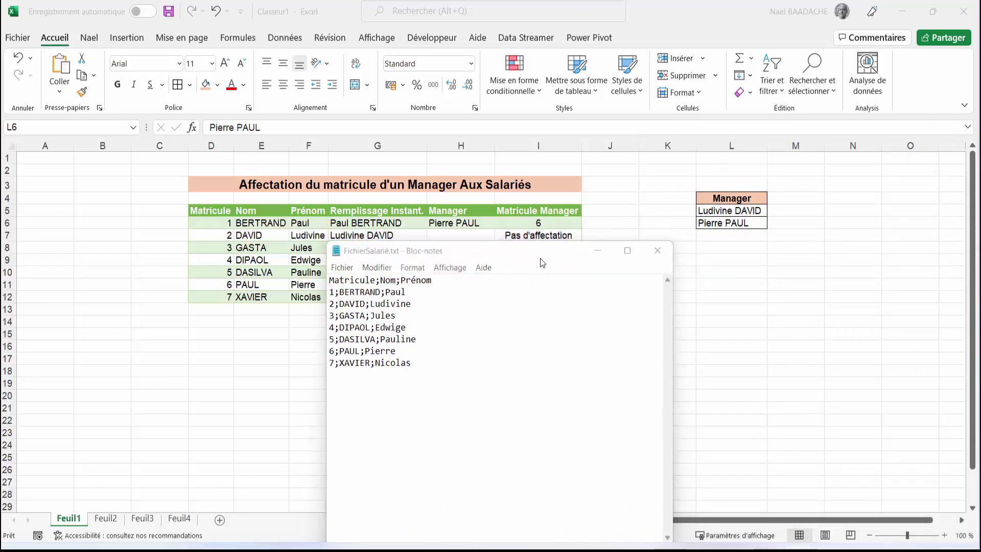
Move the FichierSalarié.txt Notepad window higher over the sheet.
left_click_drag(540, 251, 528, 225)
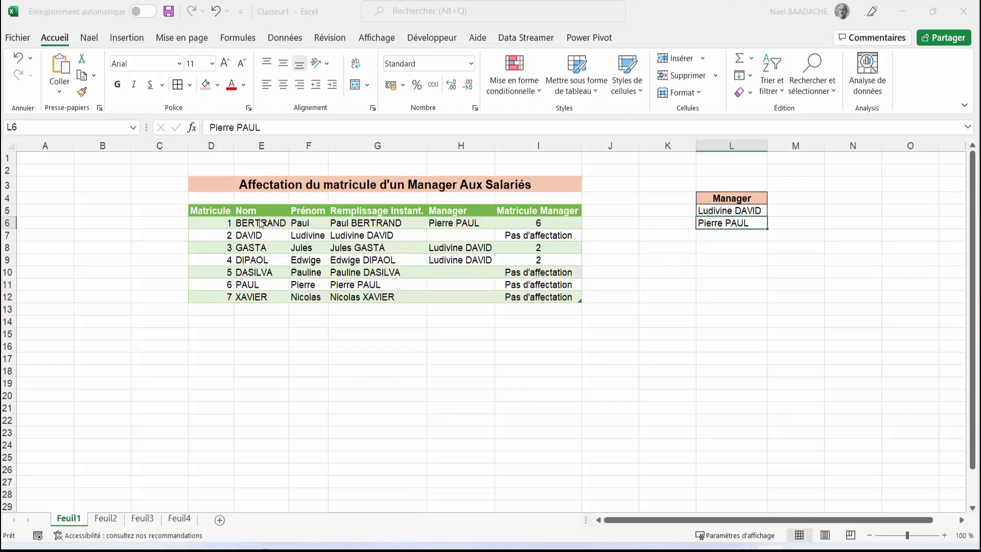
left_click(457, 225)
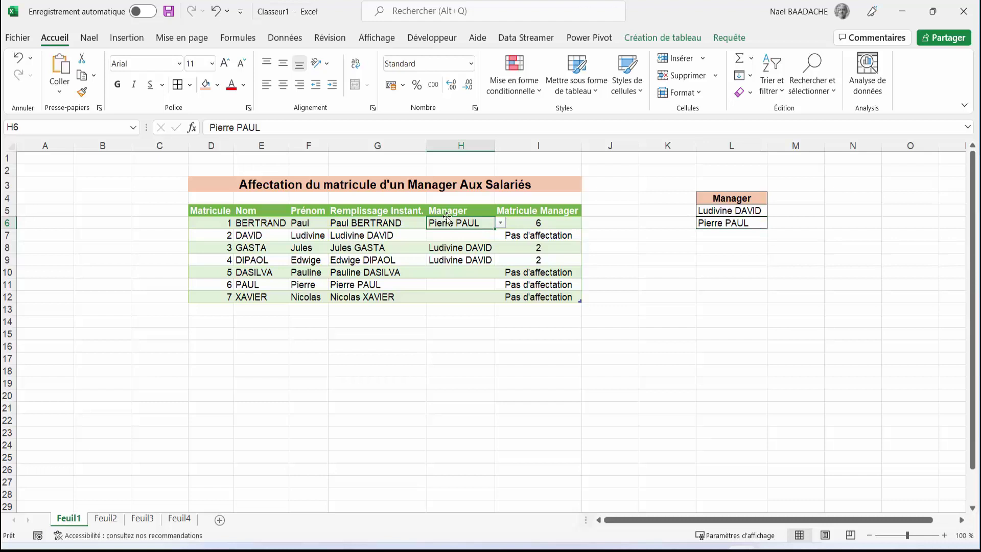
left_click(500, 225)
left_click(500, 225)
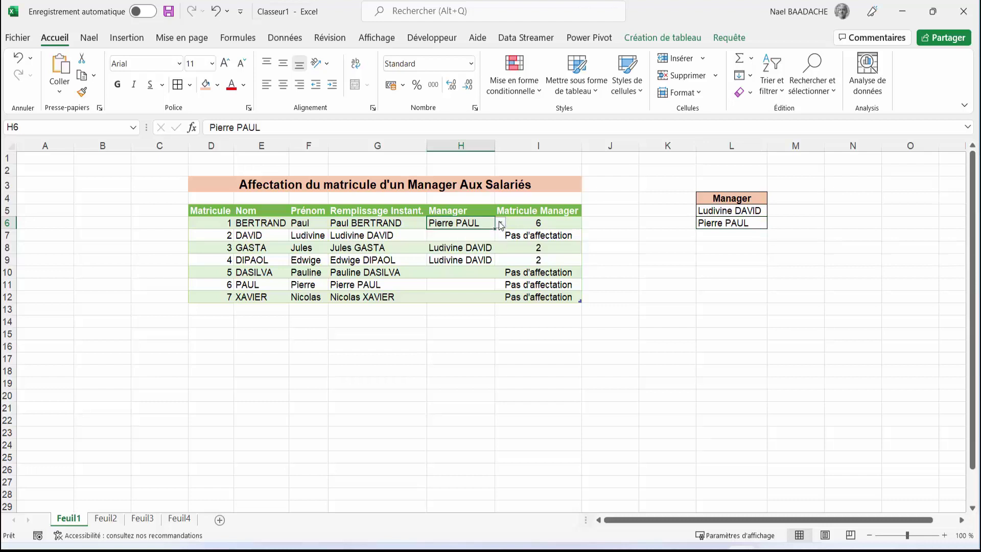
left_click(532, 222)
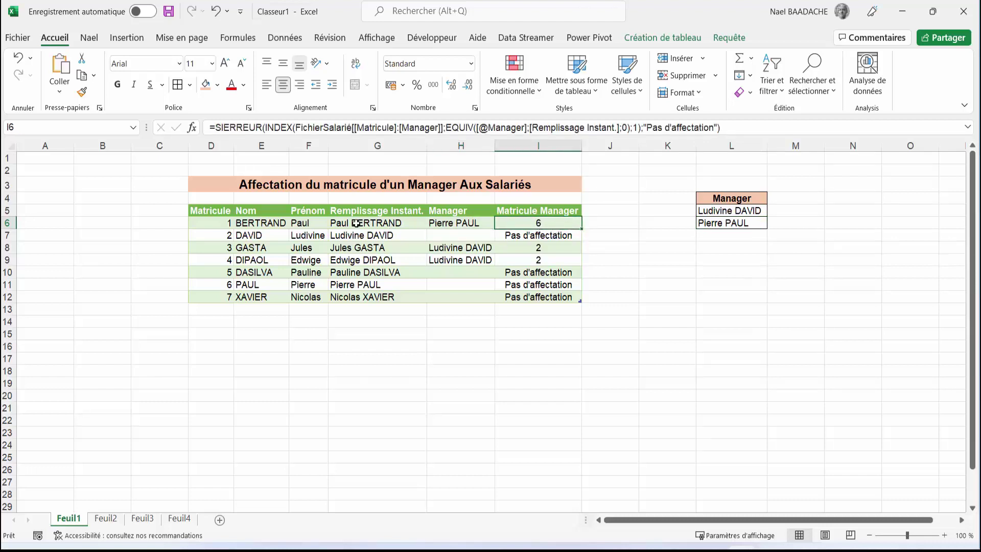
left_click(218, 285)
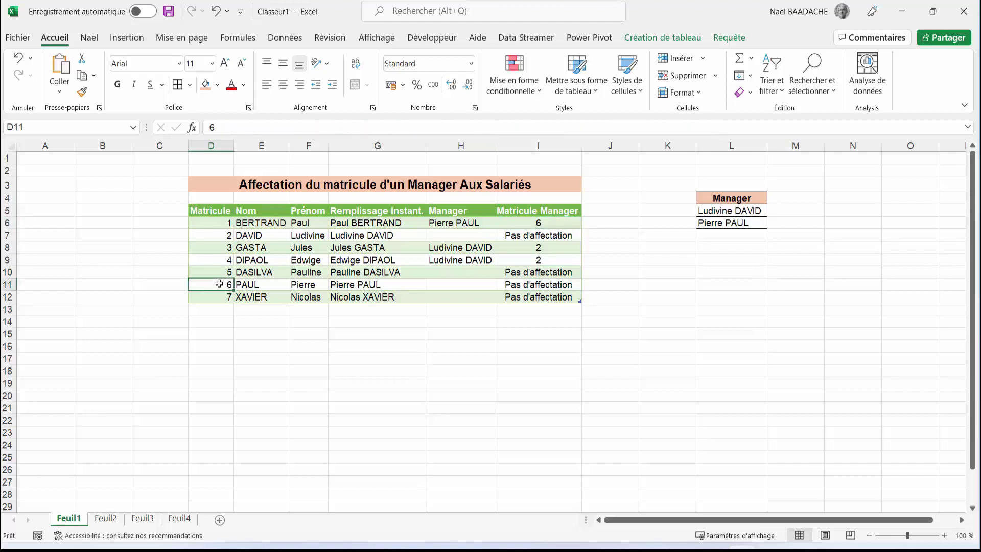
left_click_drag(219, 284, 312, 284)
left_click(516, 227)
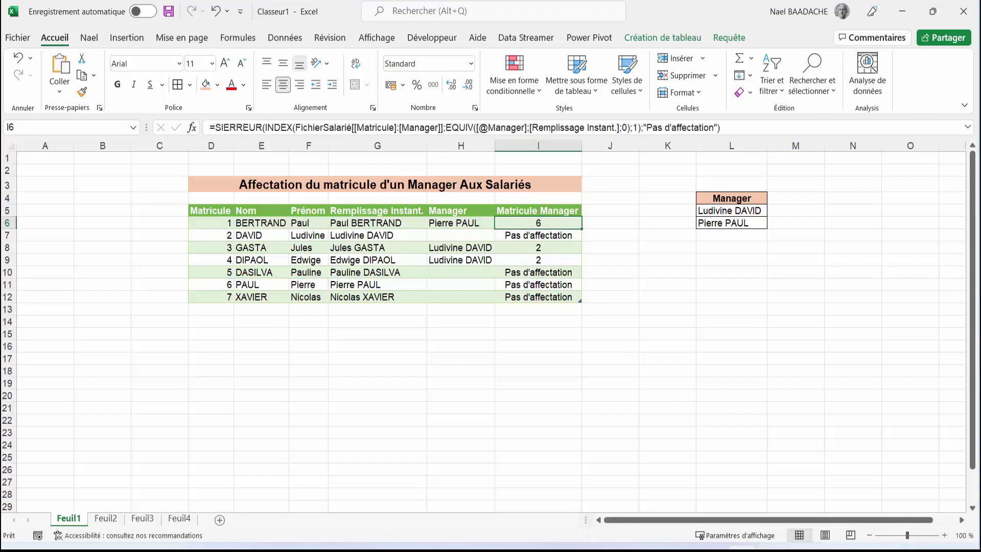
left_click(461, 234)
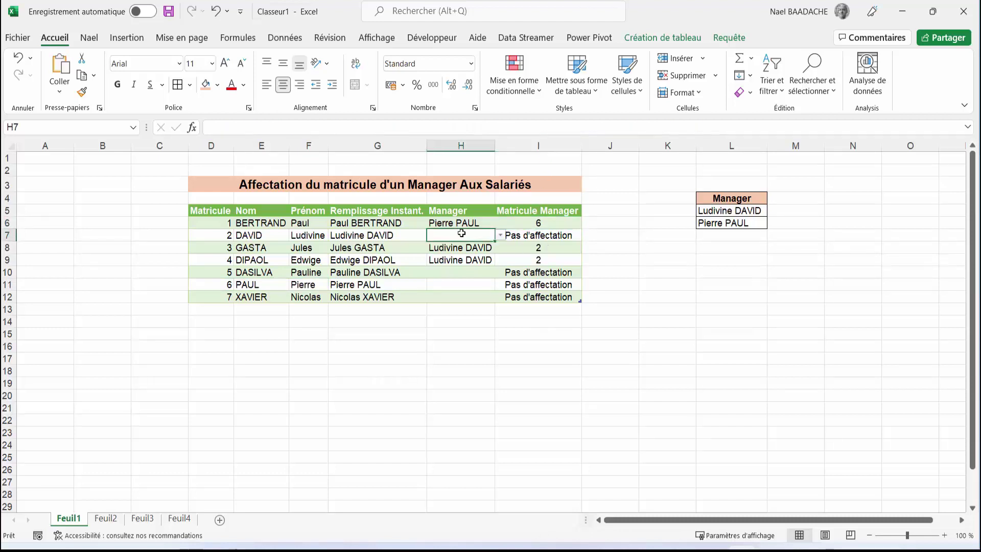
left_click(535, 236)
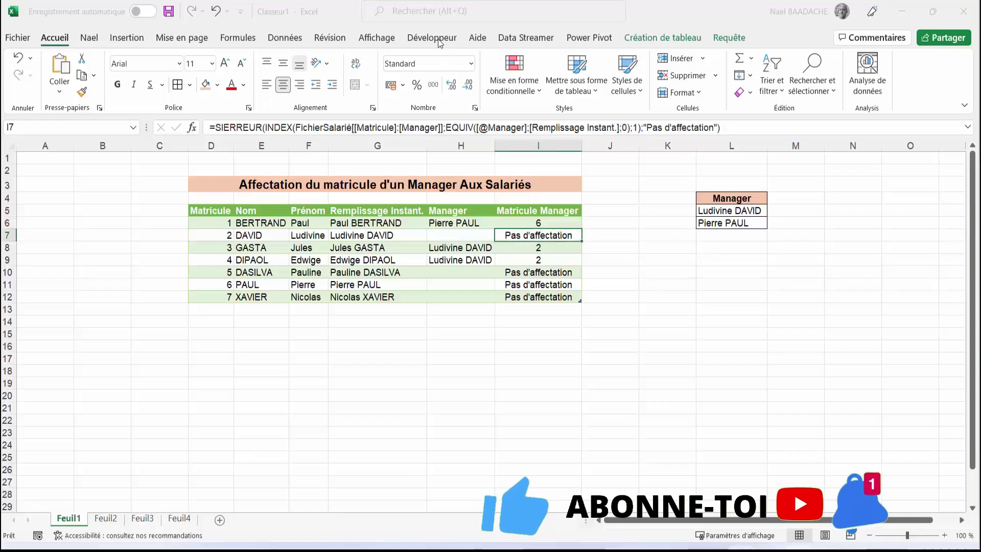
Show the Développeur tab and check the Personnaliser le ruban settings, then select cell F7.
left_click(443, 38)
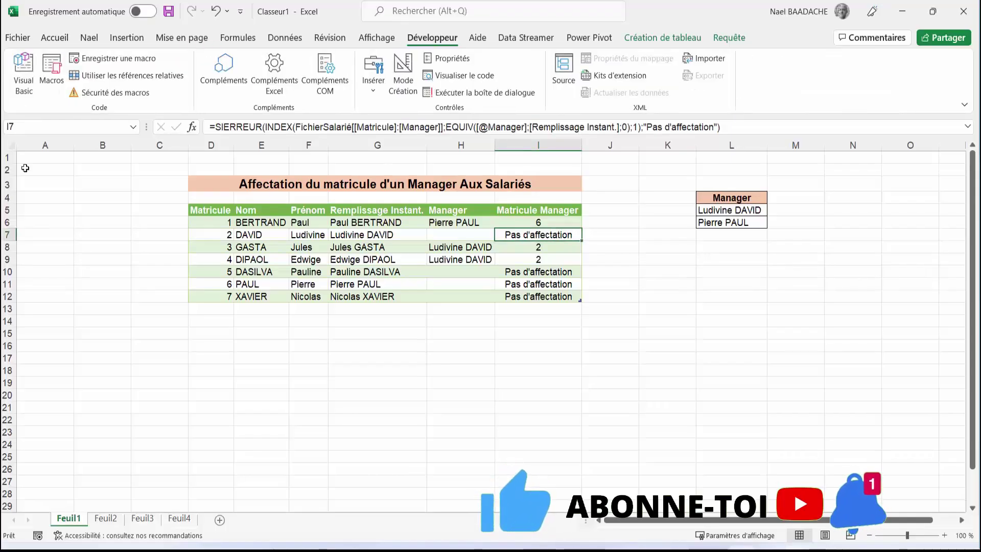
left_click(20, 41)
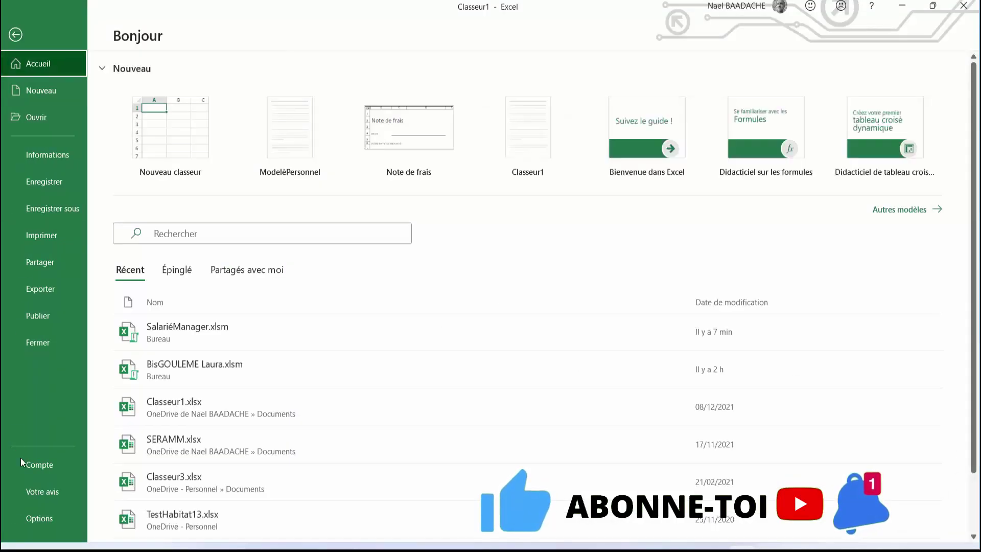
left_click(36, 519)
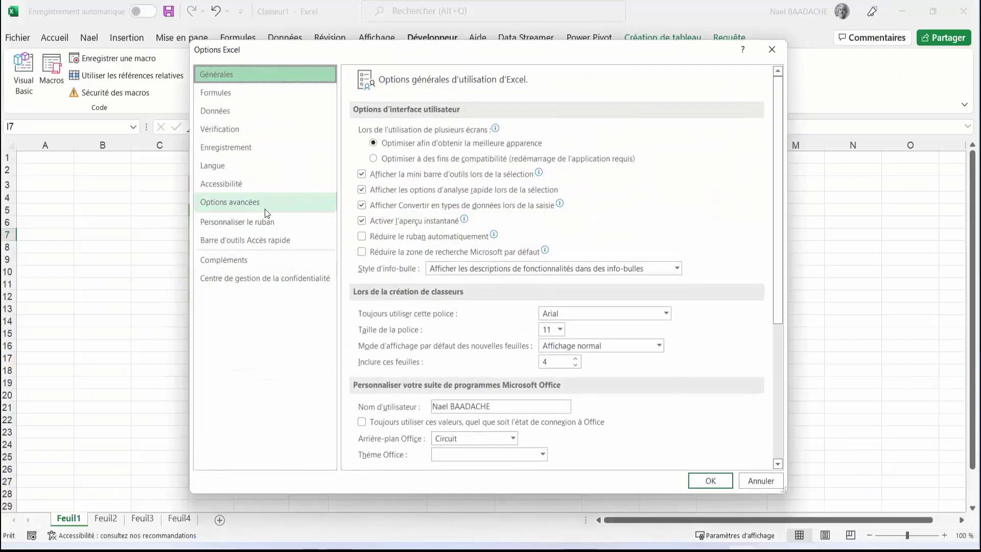
left_click(237, 222)
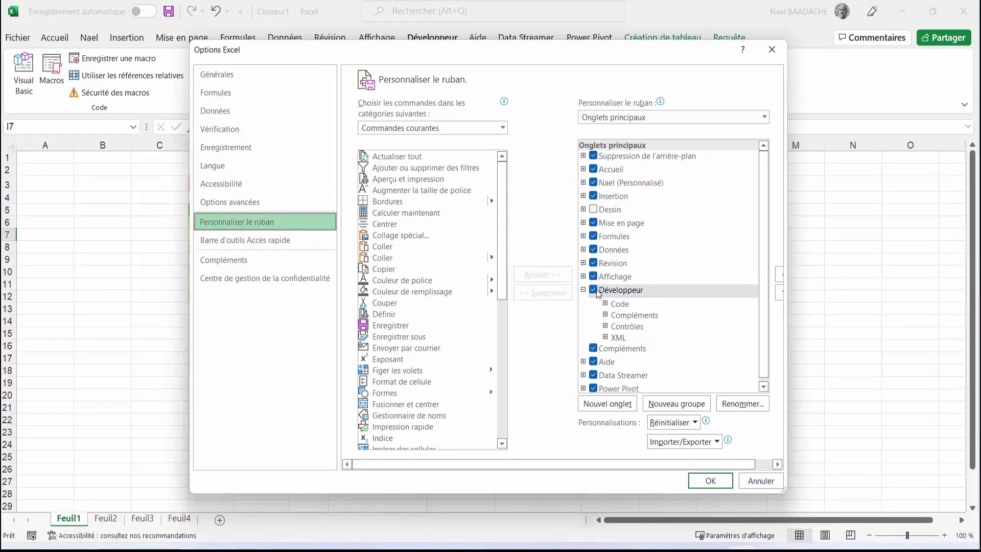
left_click(710, 481)
left_click(307, 235)
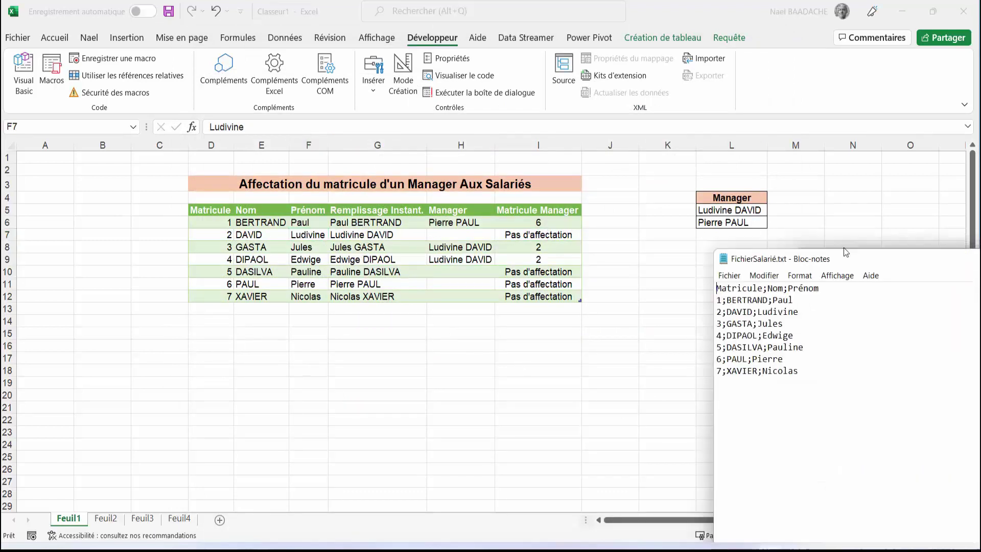
Move the Notepad window to the centre, then bottom right, and return to the worksheet.
left_click_drag(920, 271, 613, 153)
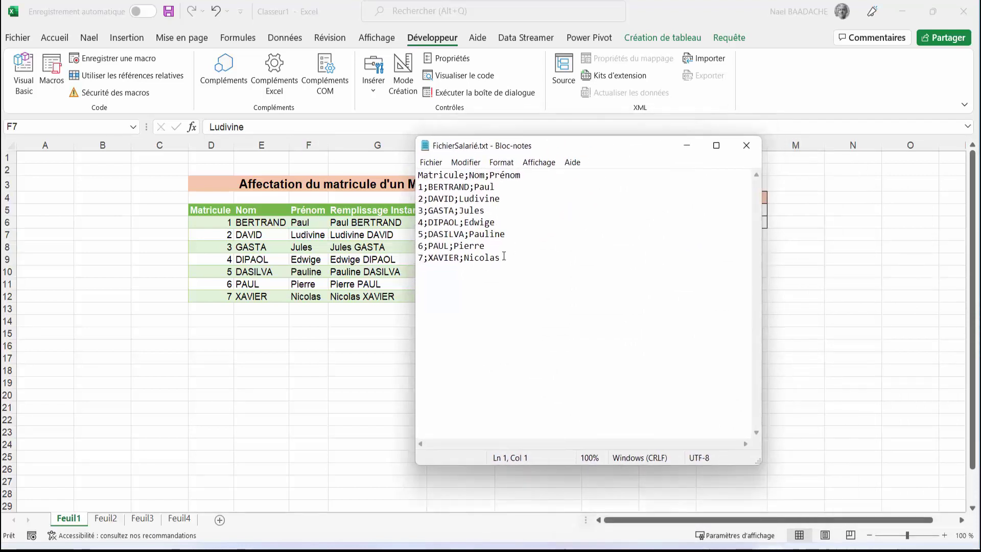
left_click_drag(607, 153, 931, 263)
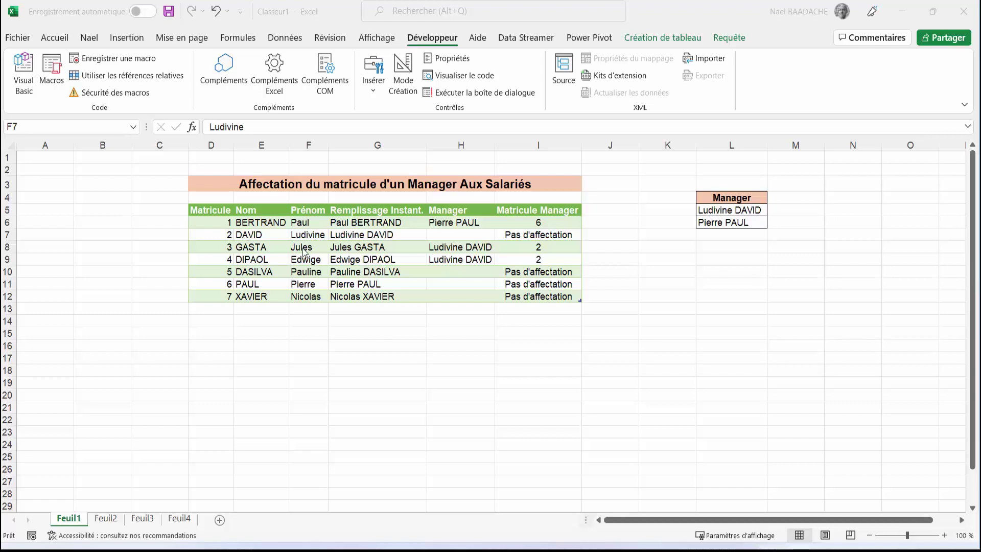
left_click(326, 241)
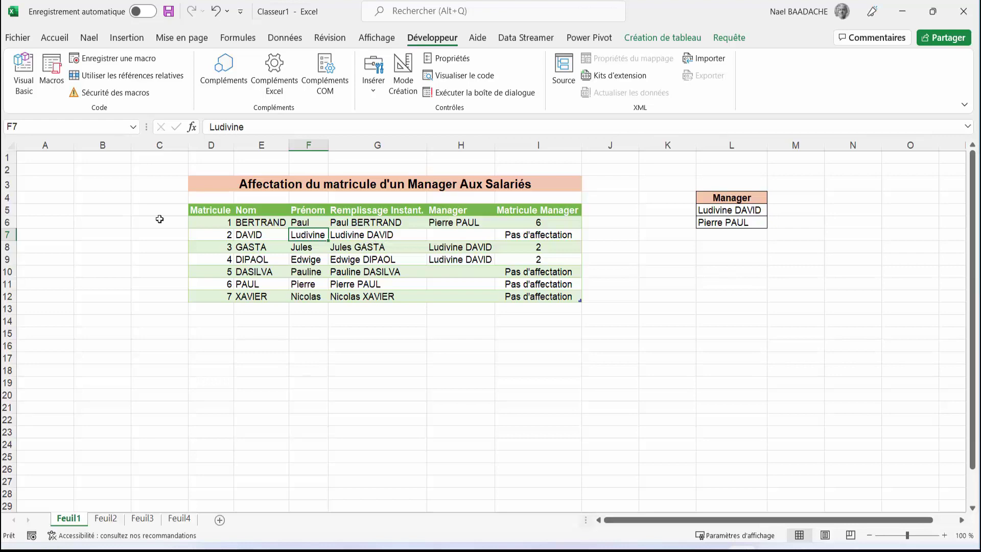
Review the Mise en forme automatique settings in Vérification's AutoCorrect options.
left_click(19, 40)
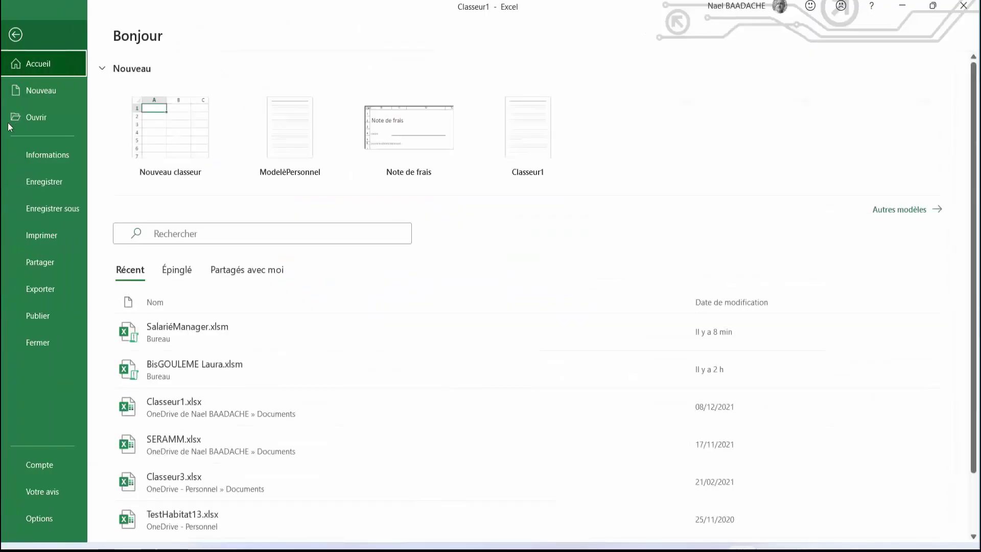
left_click(36, 517)
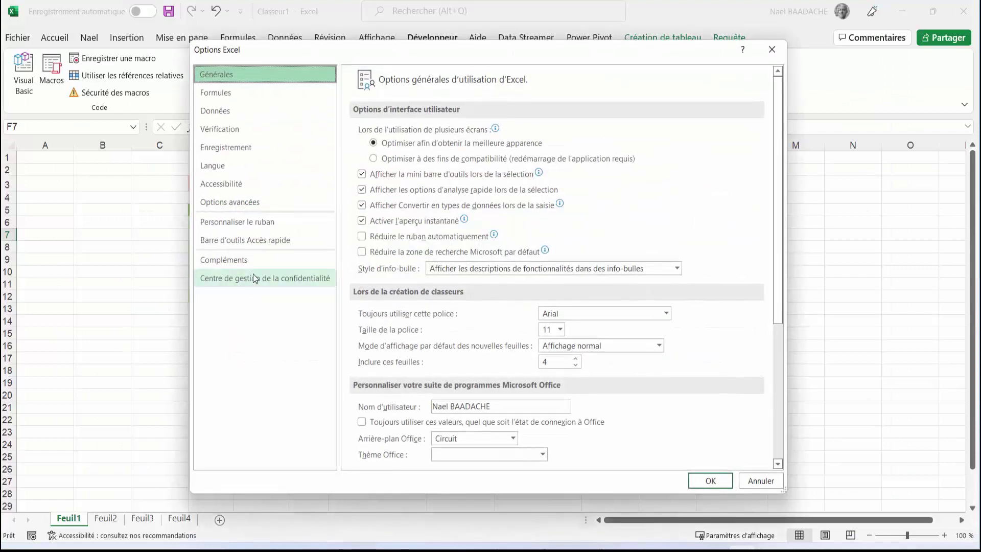
left_click(220, 131)
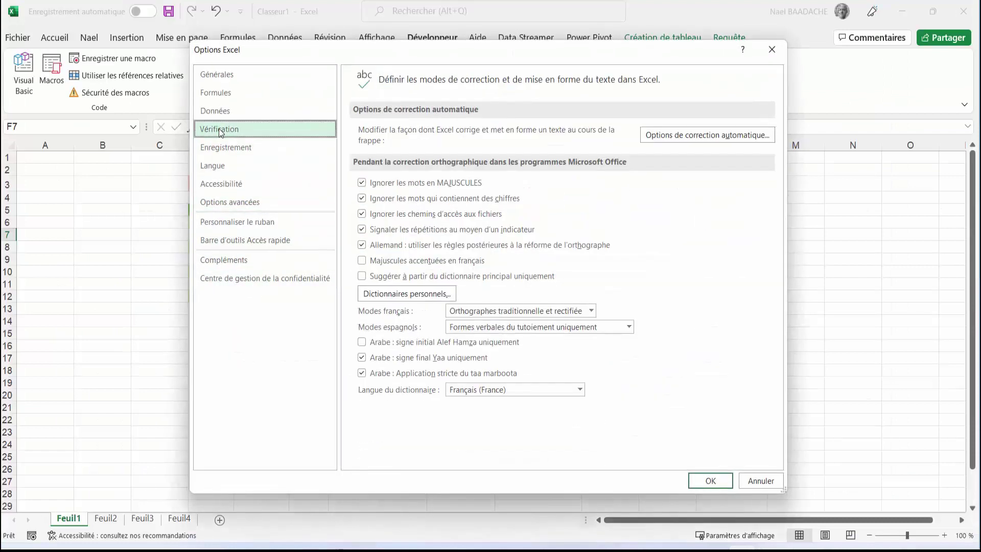
left_click(681, 136)
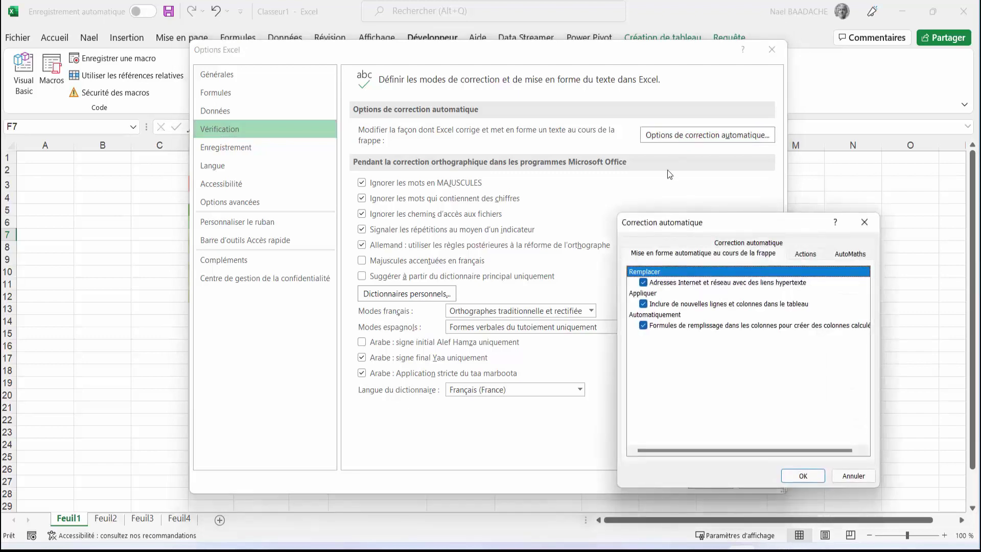
left_click_drag(691, 230, 568, 152)
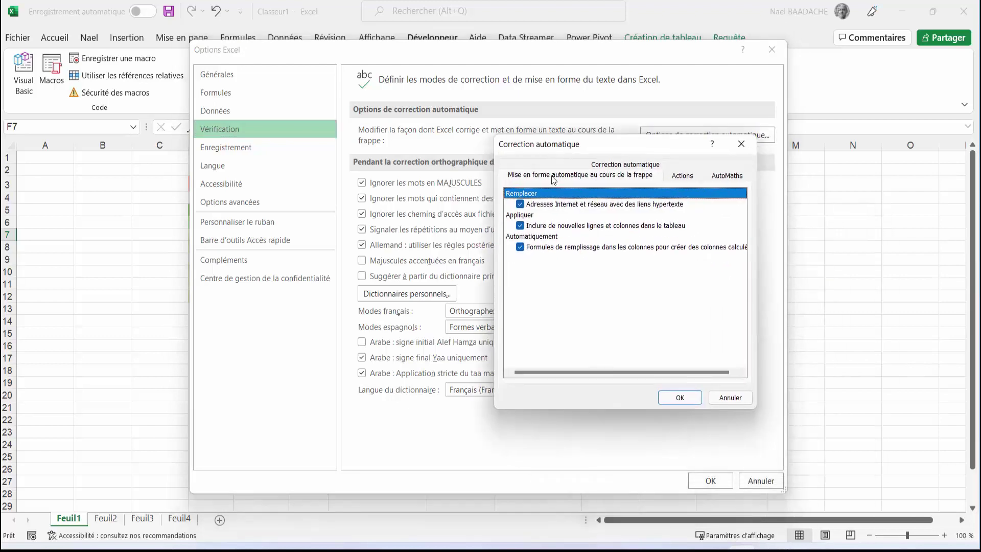
left_click(553, 176)
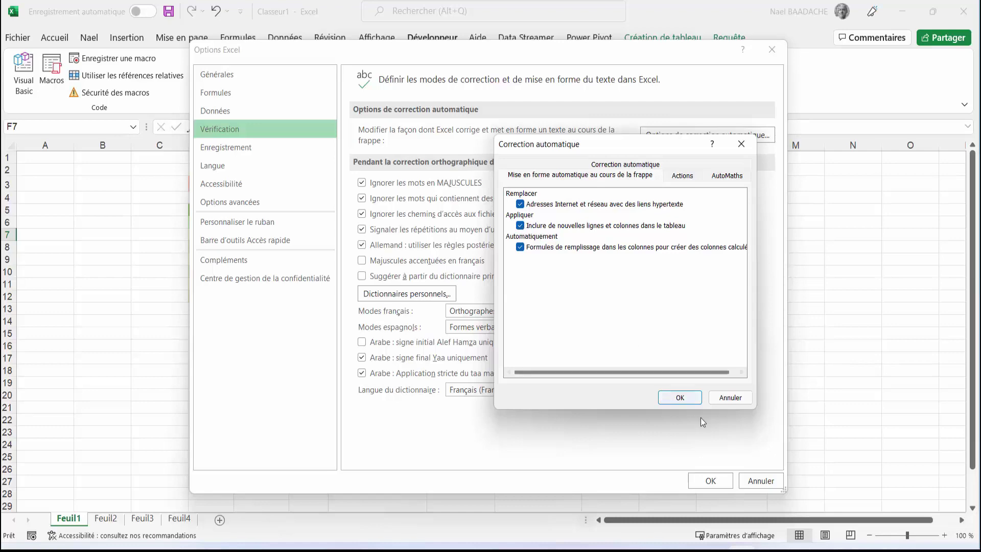
left_click(682, 398)
Confirm and close the Excel Options dialog with OK.
left_click(716, 481)
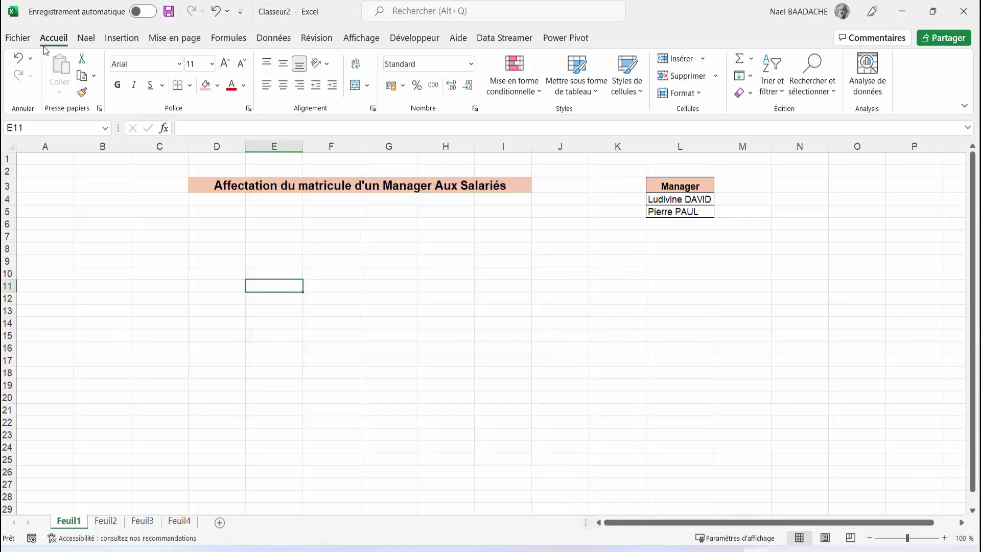
Import FichierSalarié.txt through Données > From Text/CSV to open its preview.
left_click(275, 38)
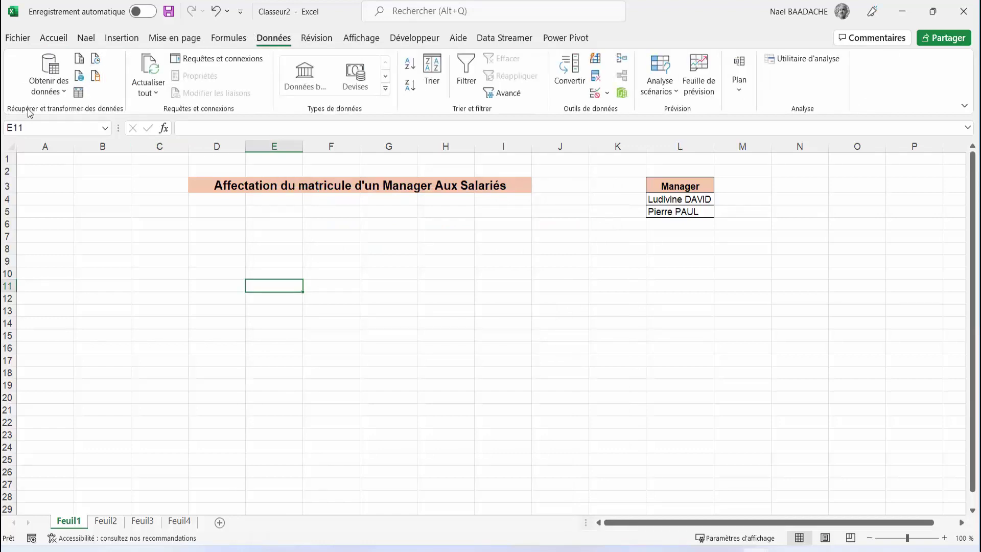
left_click(57, 96)
mouse_move(97, 115)
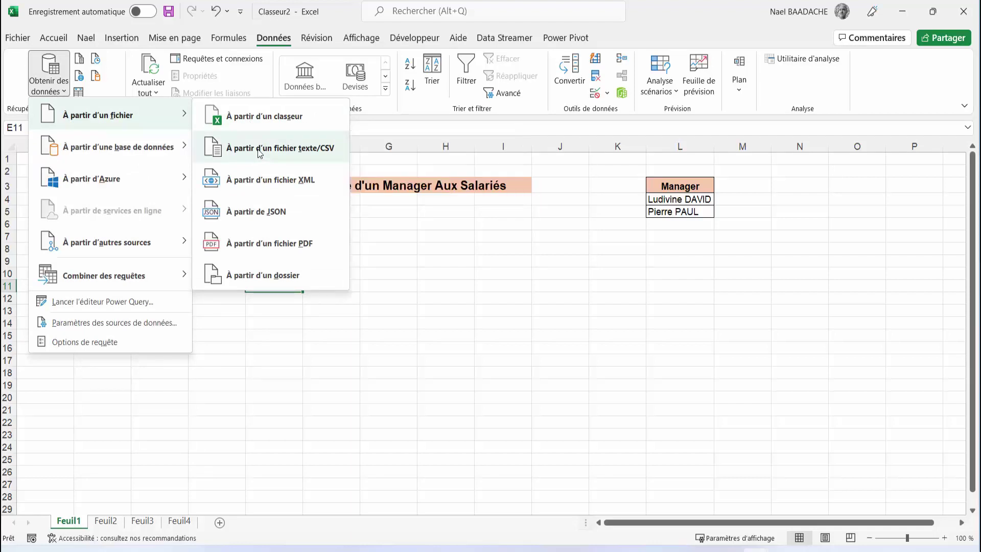
left_click(260, 153)
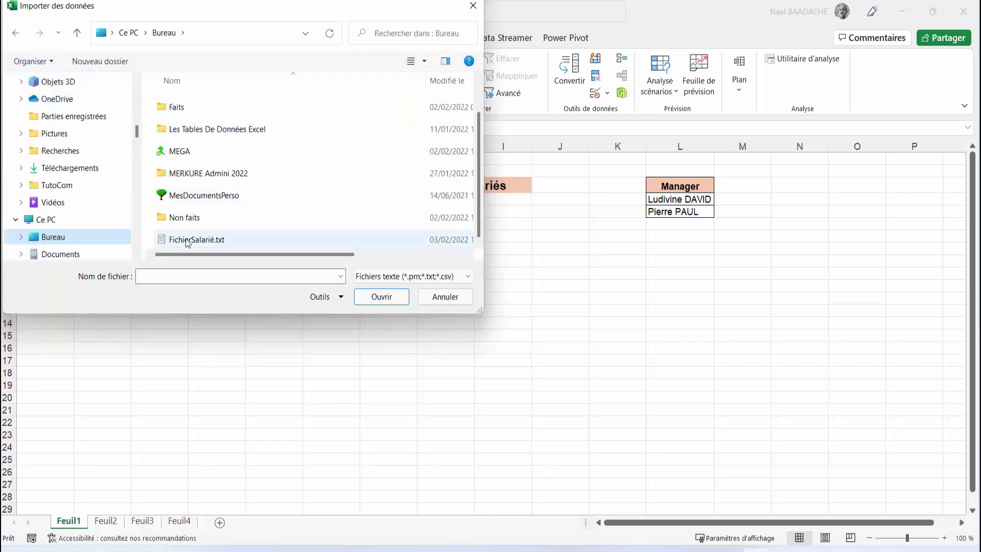
left_click(188, 243)
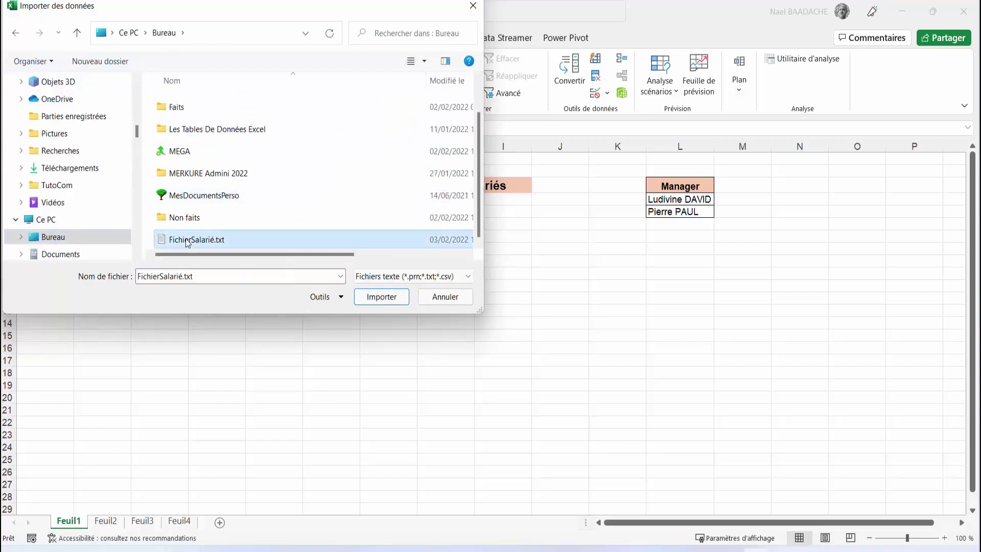
double_click(188, 243)
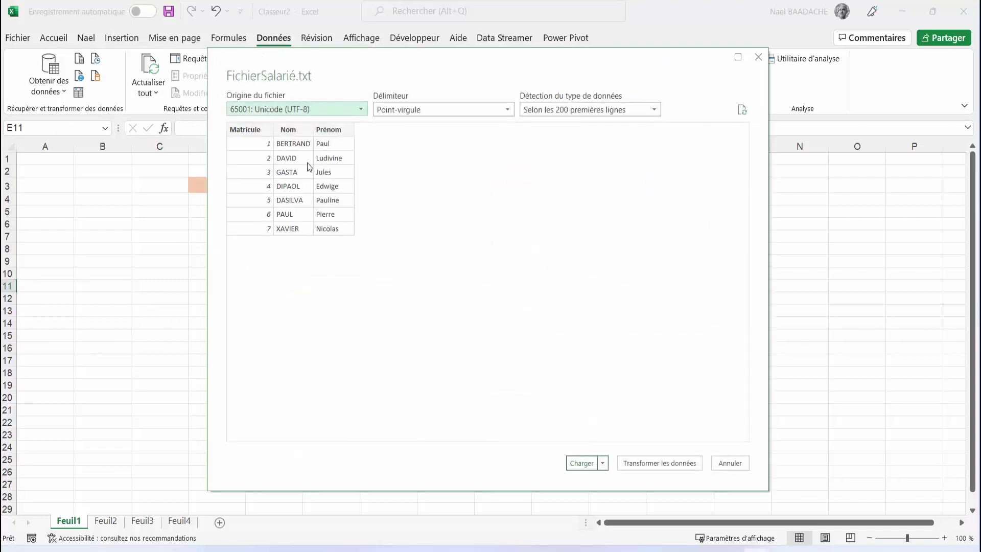
Load the query into the existing worksheet at =Feuil1!$D$4 and close the Queries & Connections pane.
left_click_drag(386, 73, 653, 137)
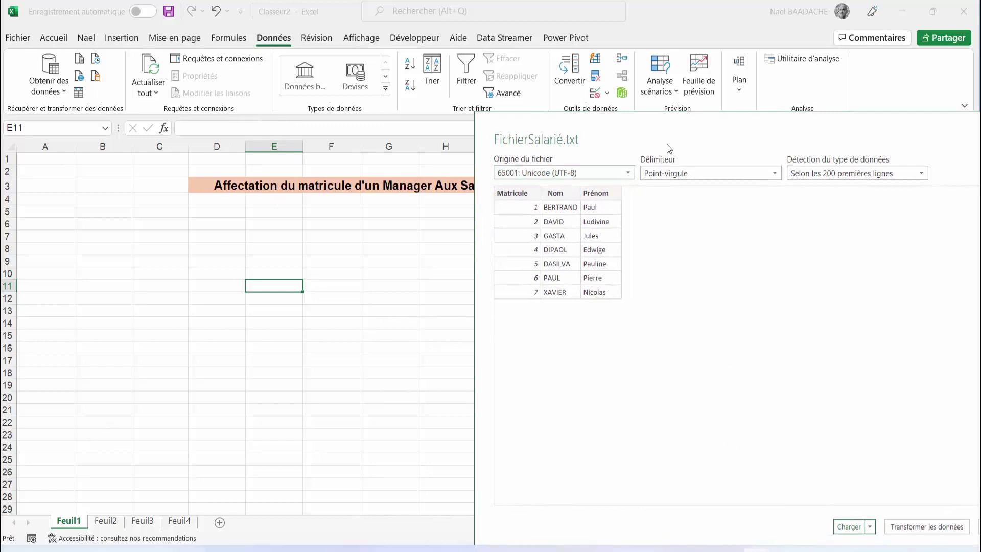
left_click_drag(704, 136, 565, 101)
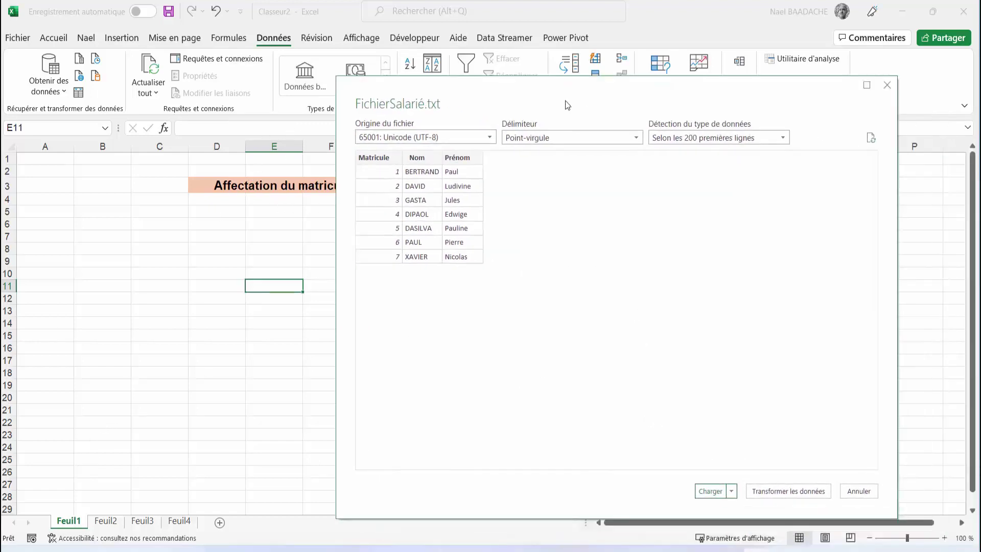
left_click(732, 492)
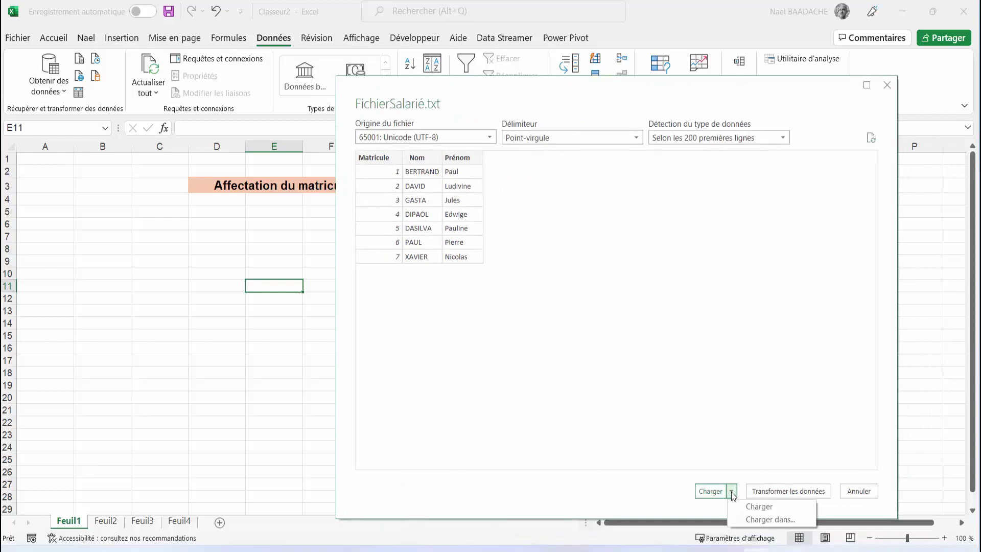
left_click(756, 520)
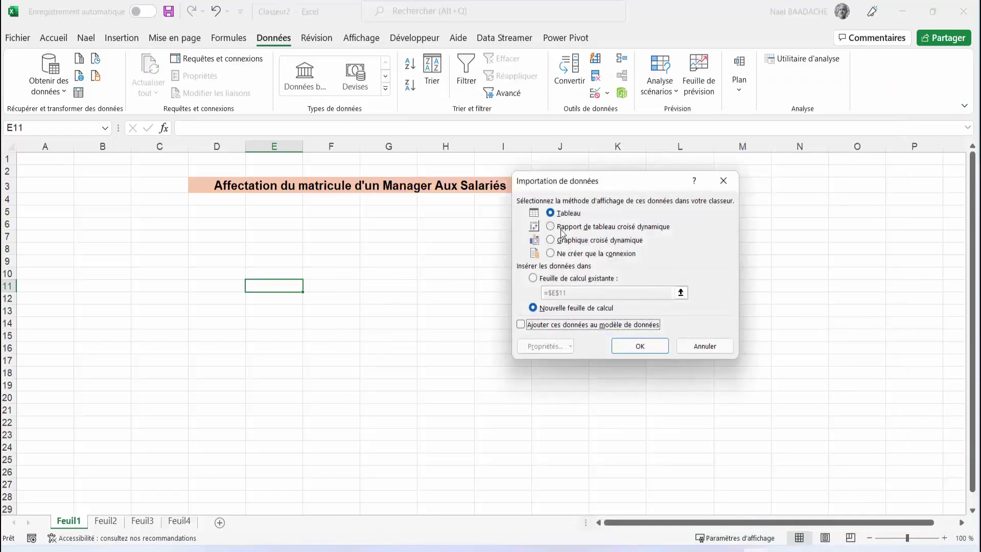
left_click(534, 281)
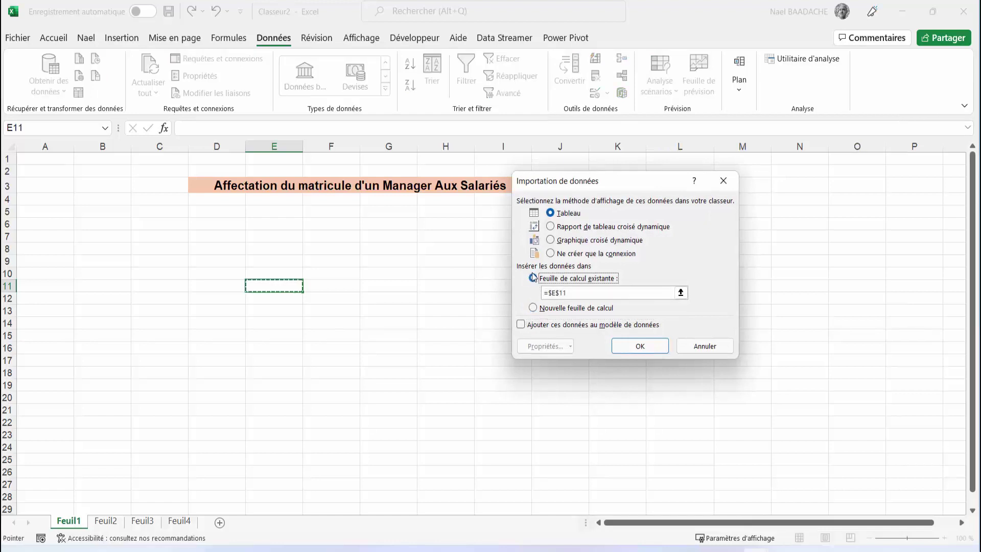
left_click(567, 293)
left_click(224, 204)
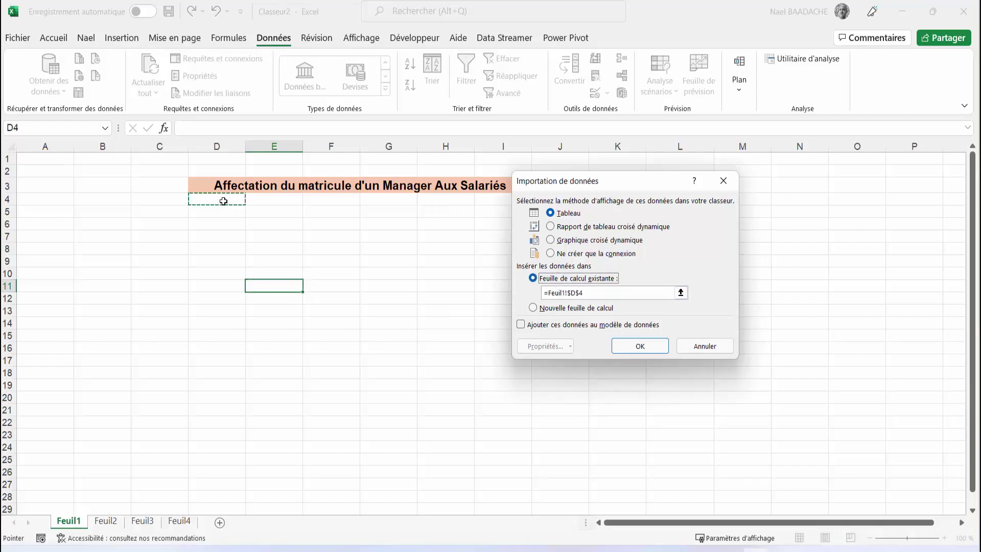
left_click(642, 352)
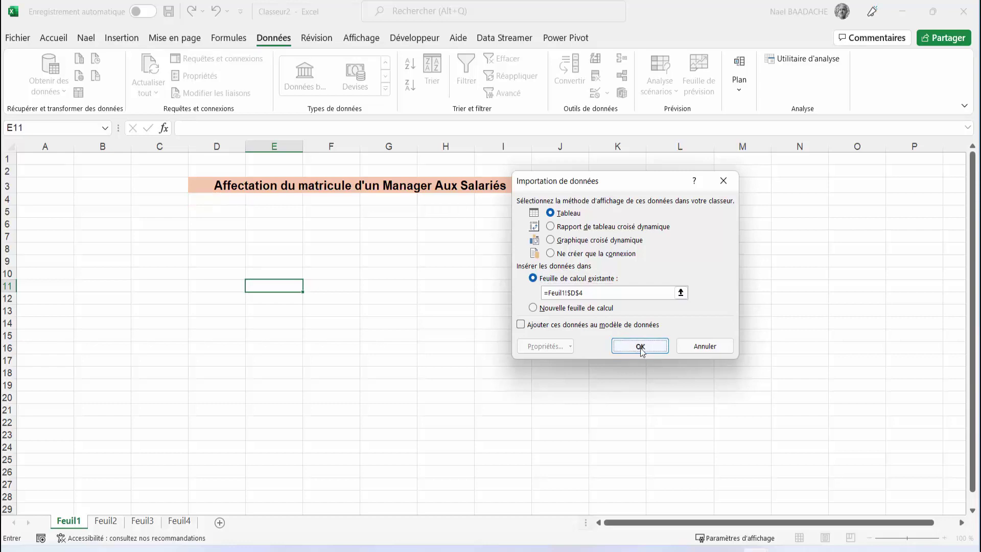
left_click(641, 347)
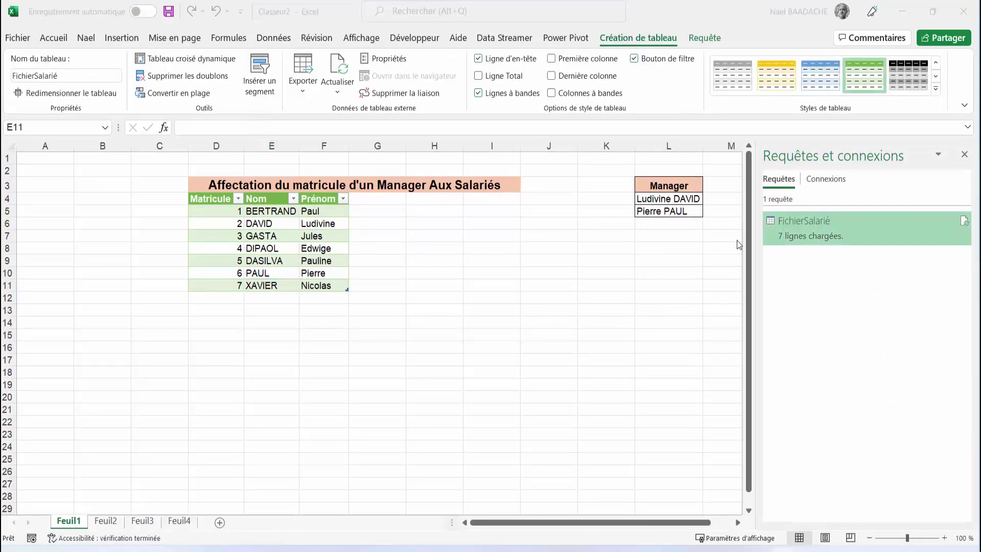
left_click(965, 155)
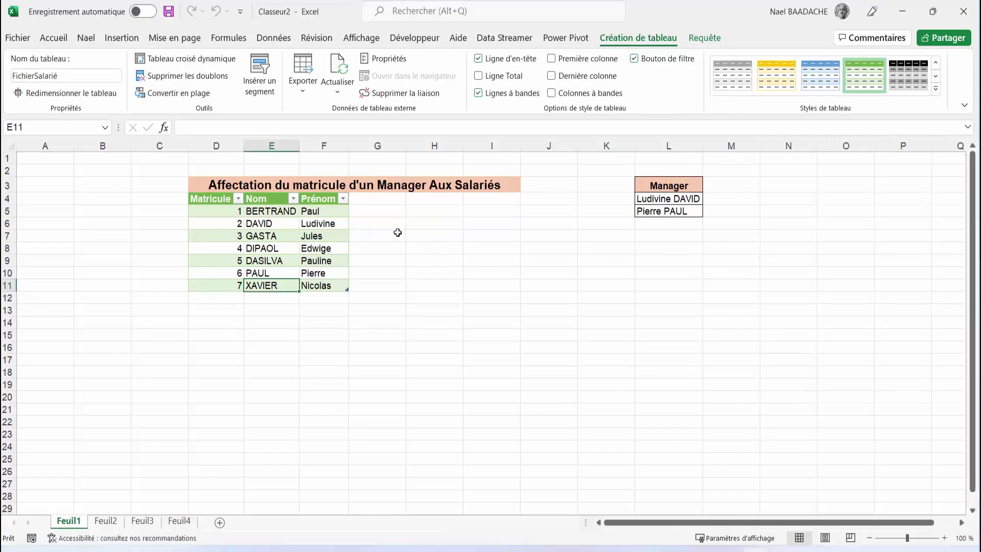
left_click(658, 199)
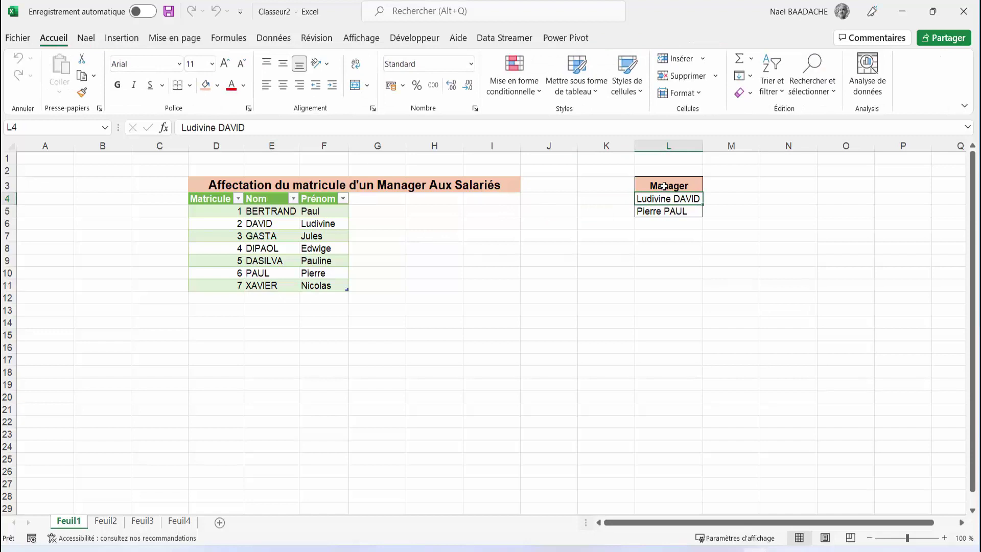
left_click(665, 185)
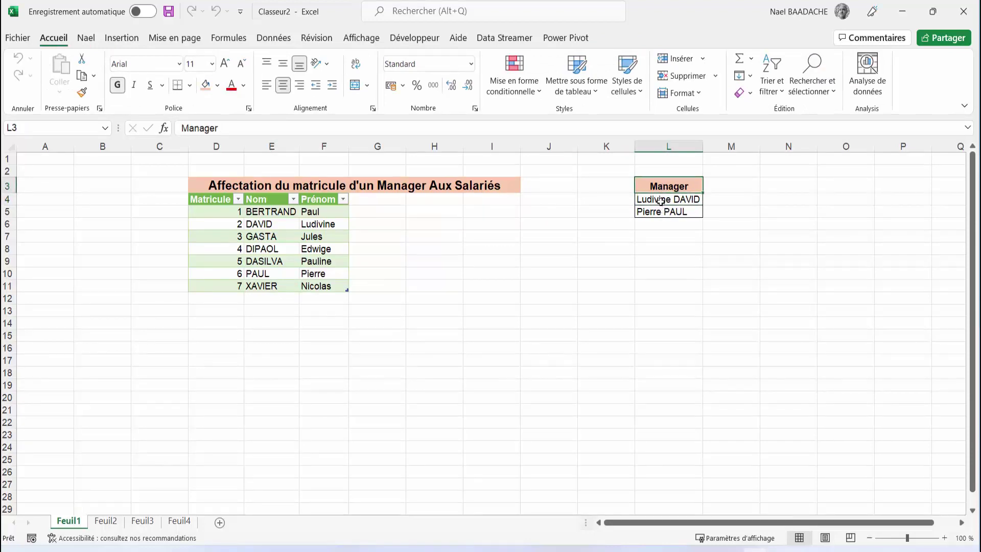
left_click(661, 200)
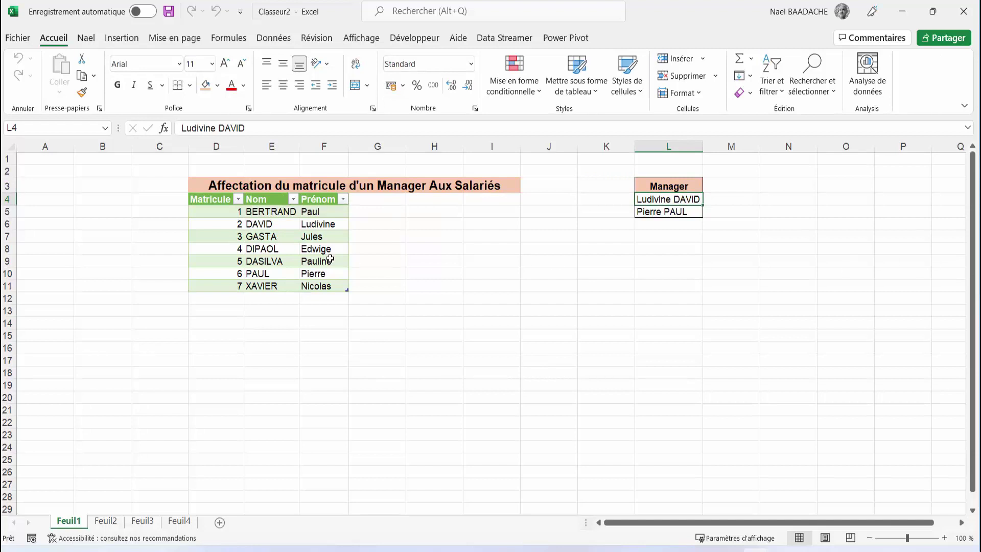
left_click(270, 213)
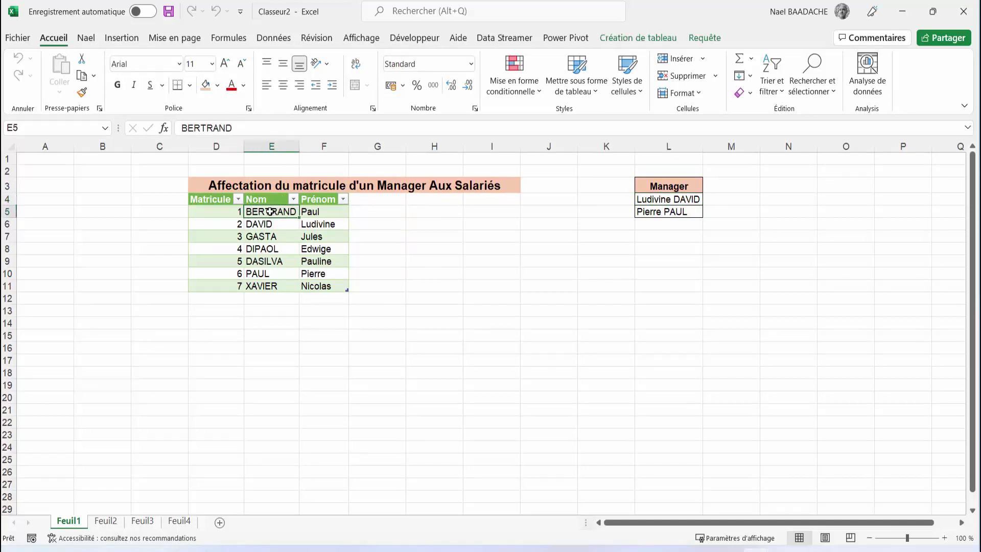
left_click(319, 215)
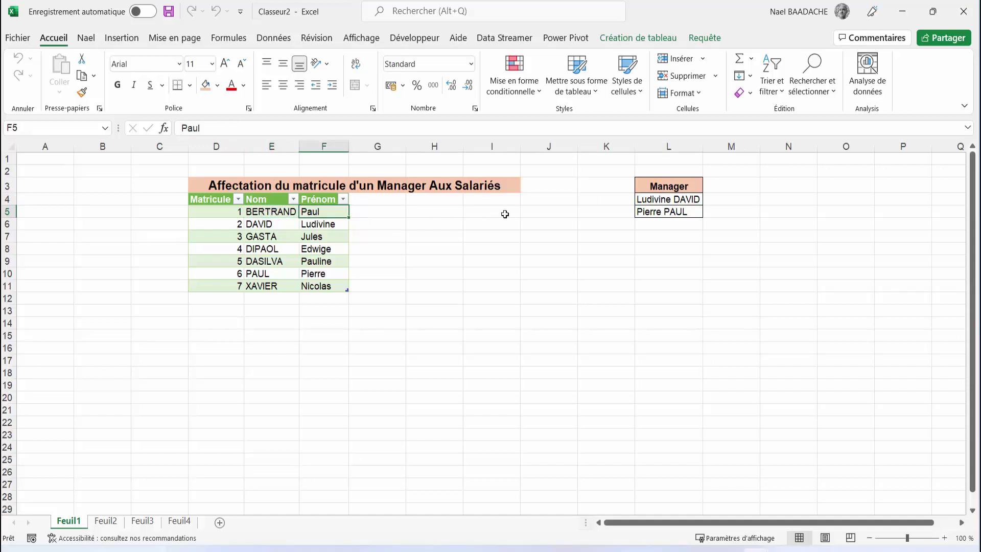
left_click(652, 199)
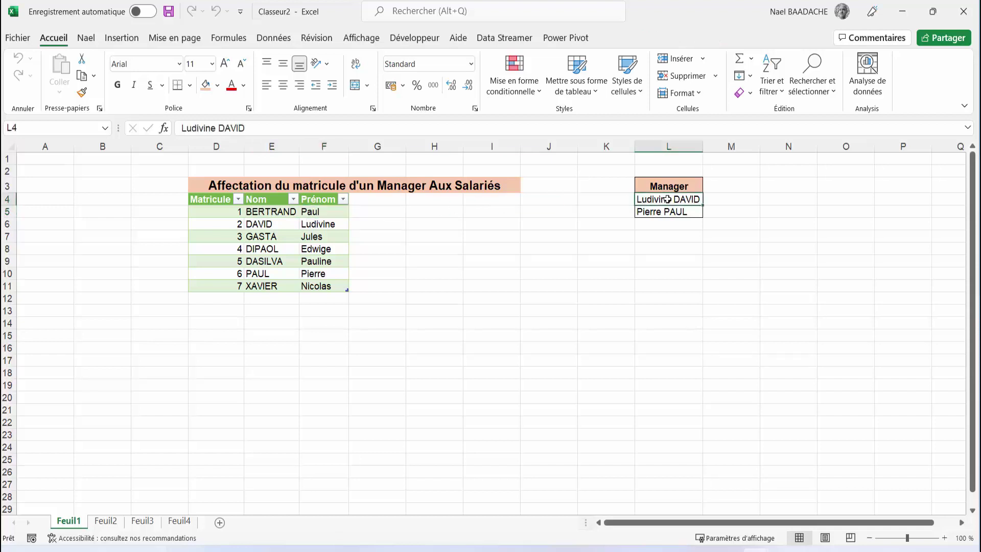
left_click_drag(284, 211, 282, 275)
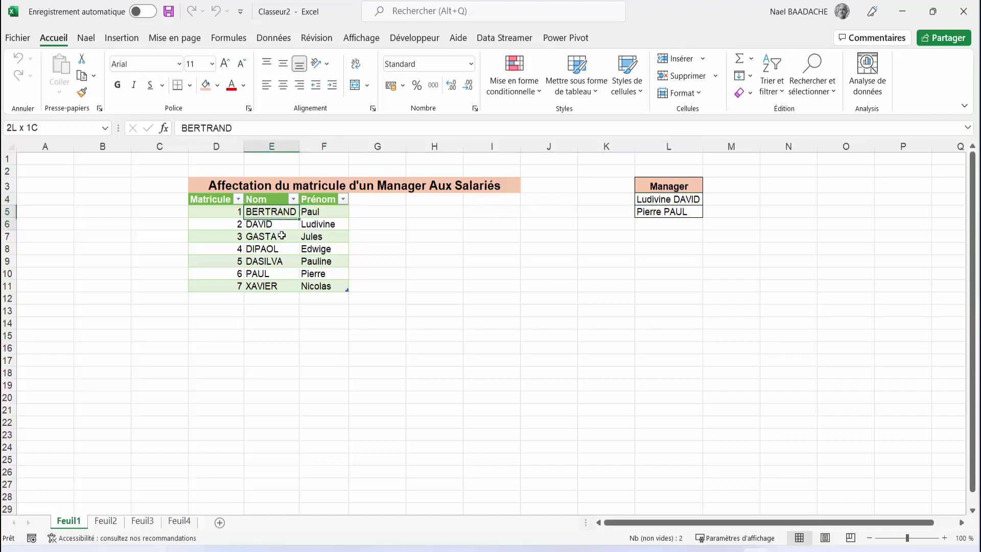
left_click(369, 212)
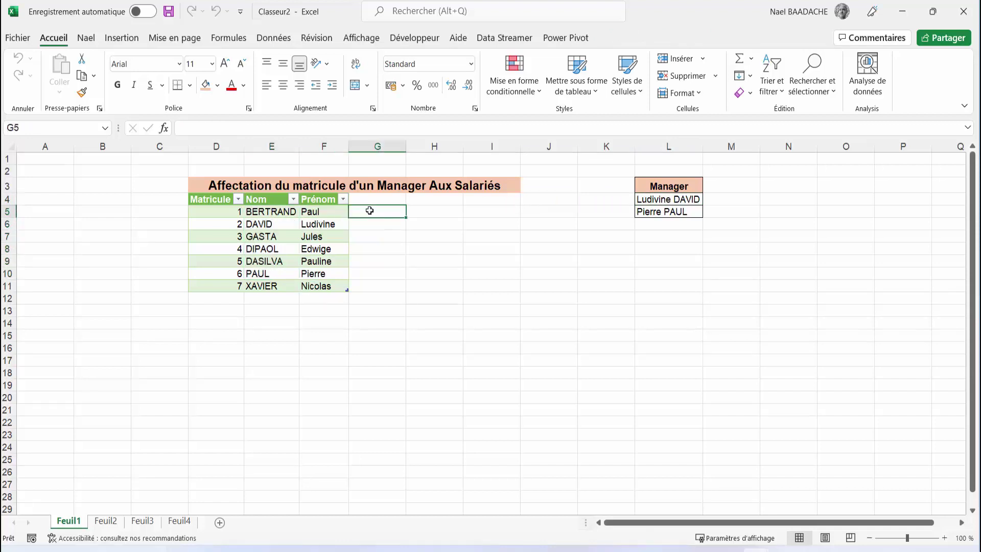
Add the header 'Remplissage Instantané' in G4, extending the table.
left_click(379, 200)
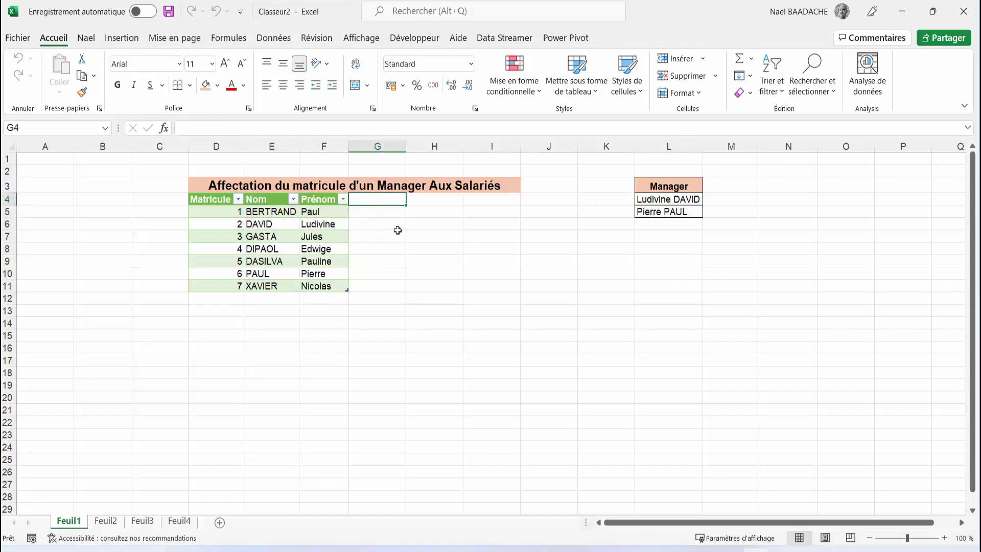
type("Re")
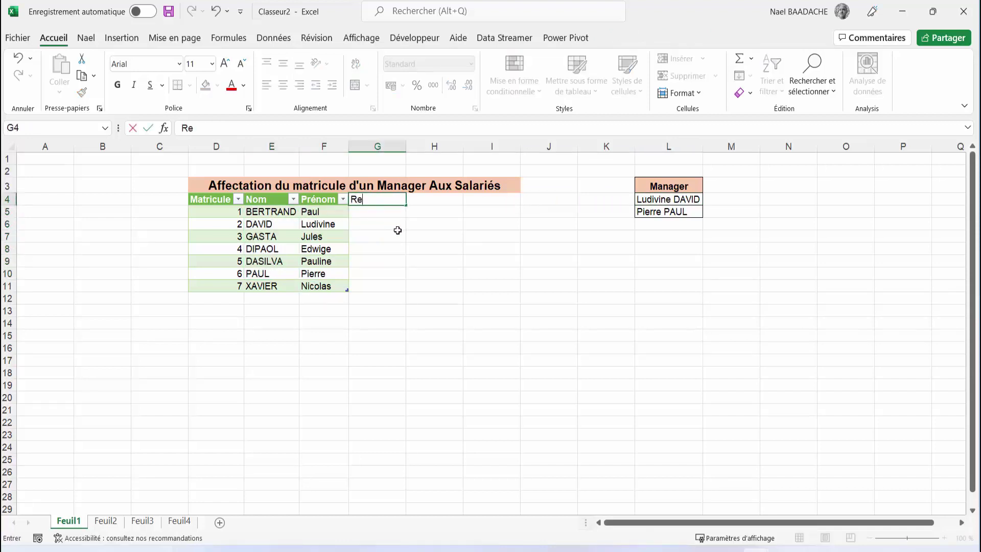
type("mplissage I")
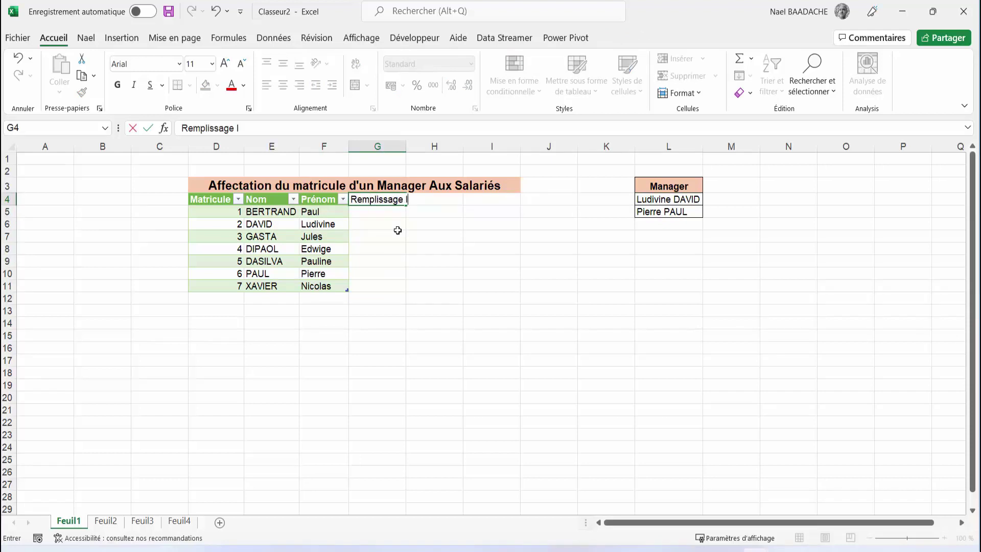
type("n")
type("stant")
type("ané")
key("Return")
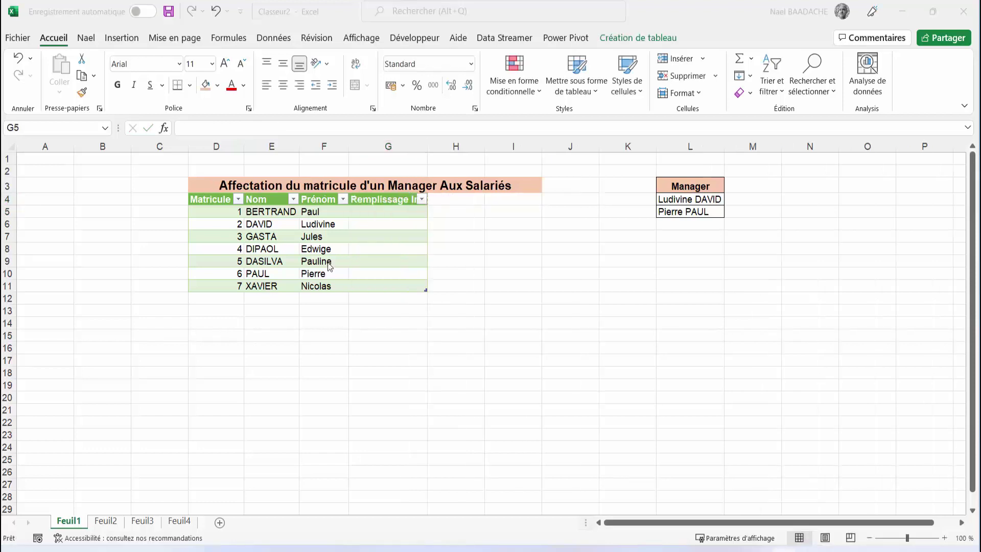
Enter the example full name 'Paul BERTRAND' in G5.
left_click(383, 210)
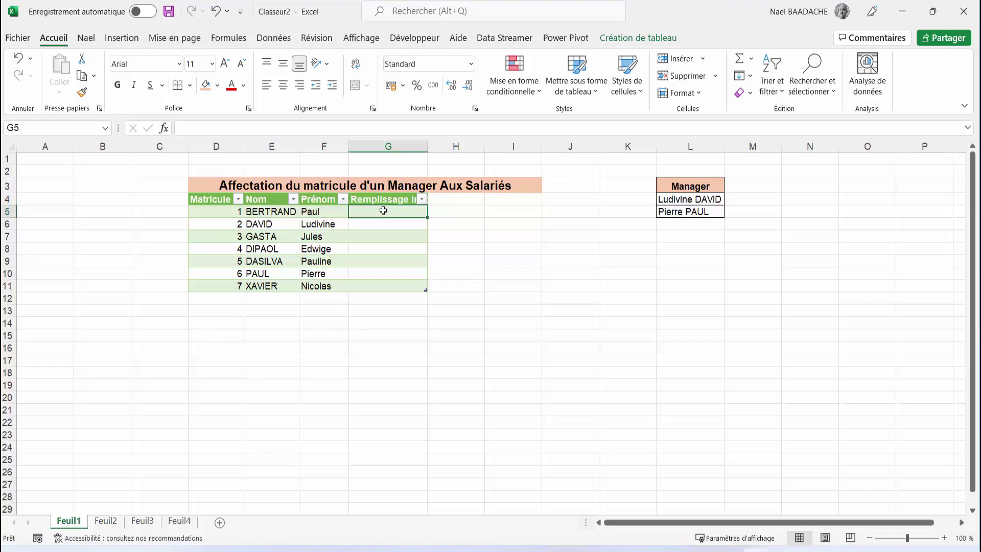
type("P")
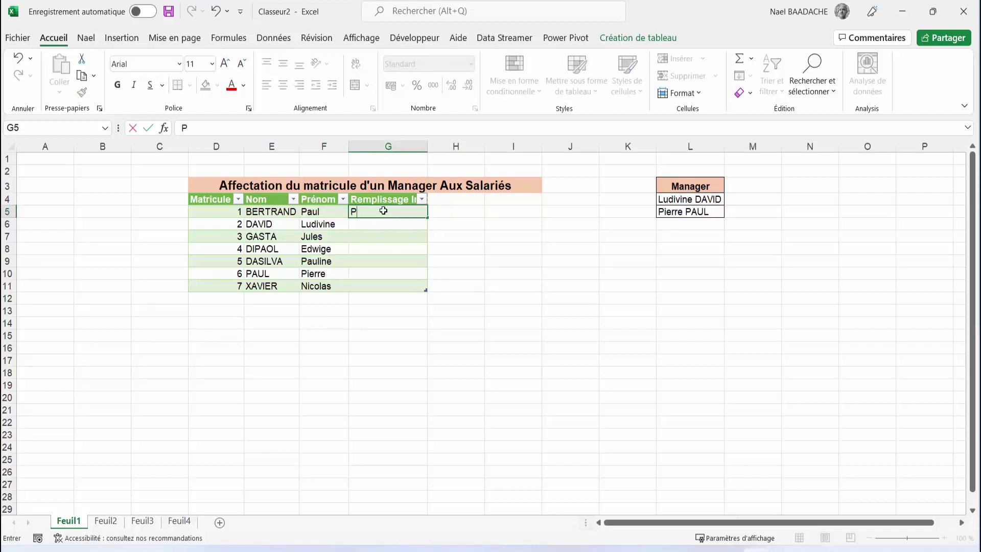
type("aul BER")
type("TA")
key("BackSpace")
type("RAND")
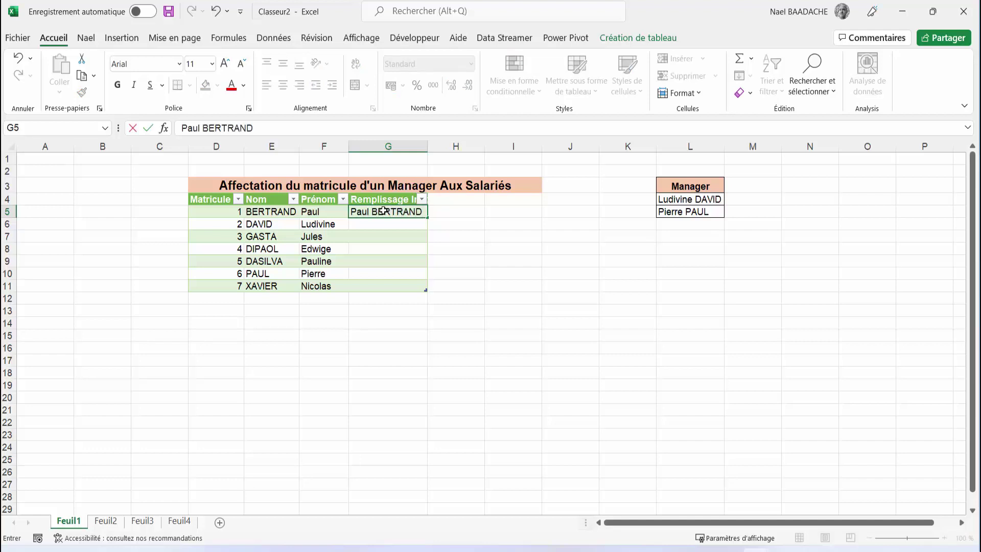
key("Return")
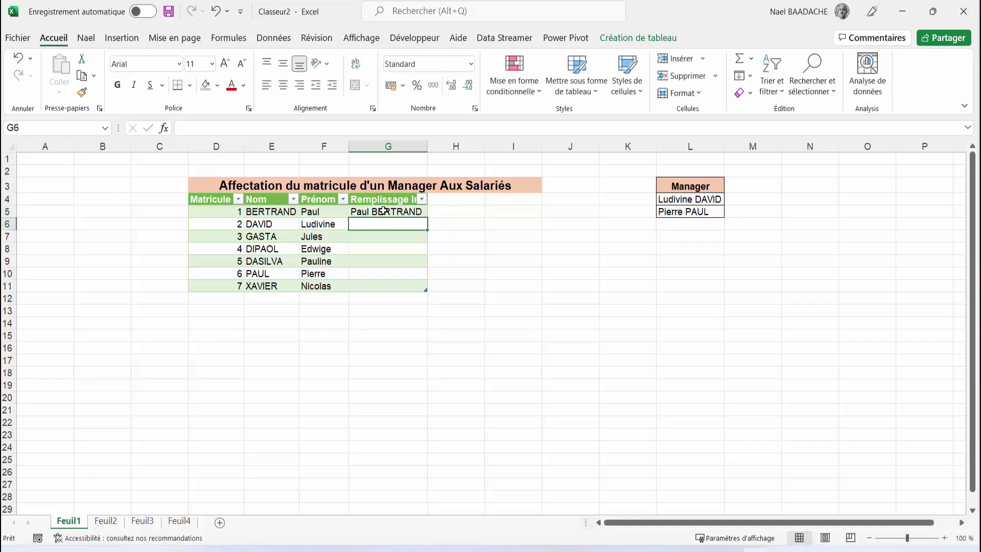
left_click(394, 214)
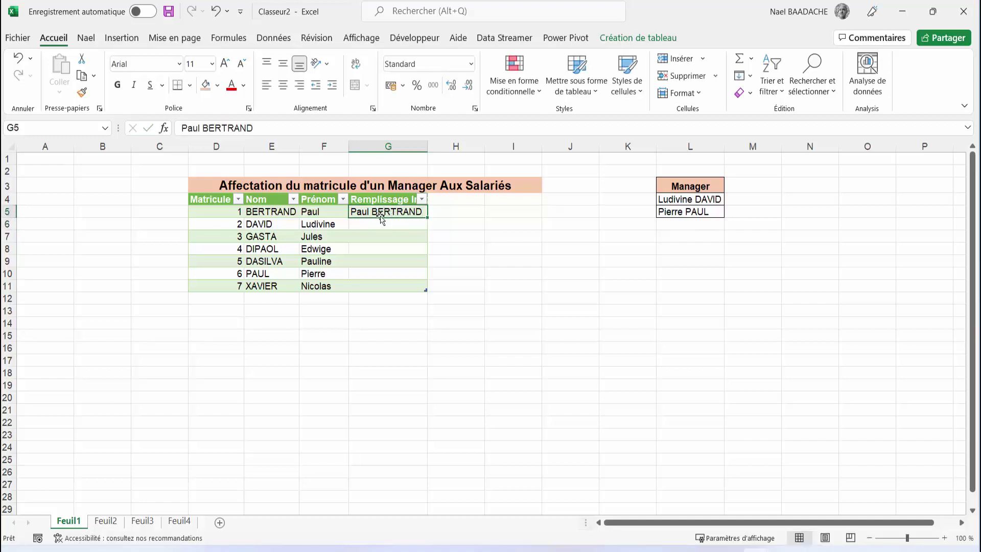
Flash-fill the remaining full names from the G5 example, then clear G5:G11.
left_click(271, 39)
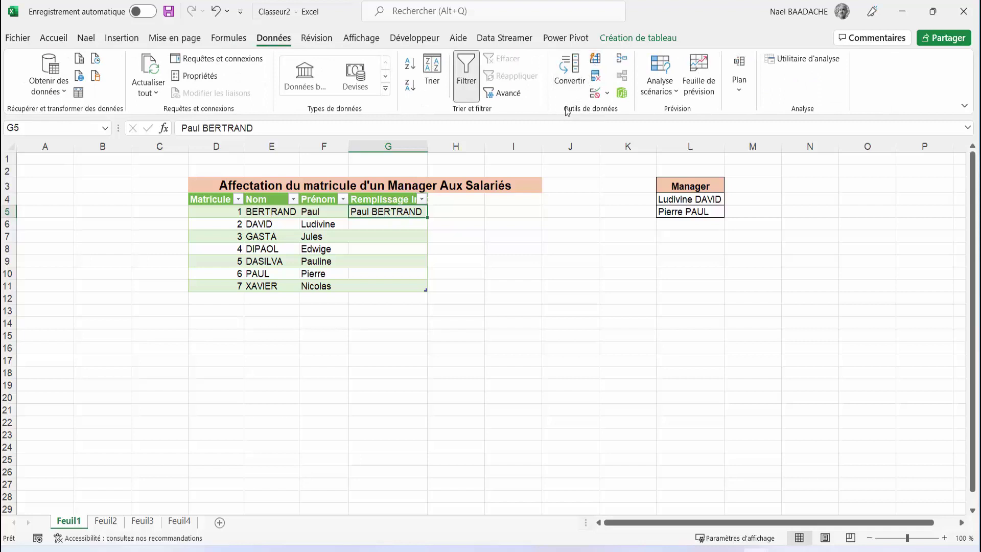
left_click(597, 61)
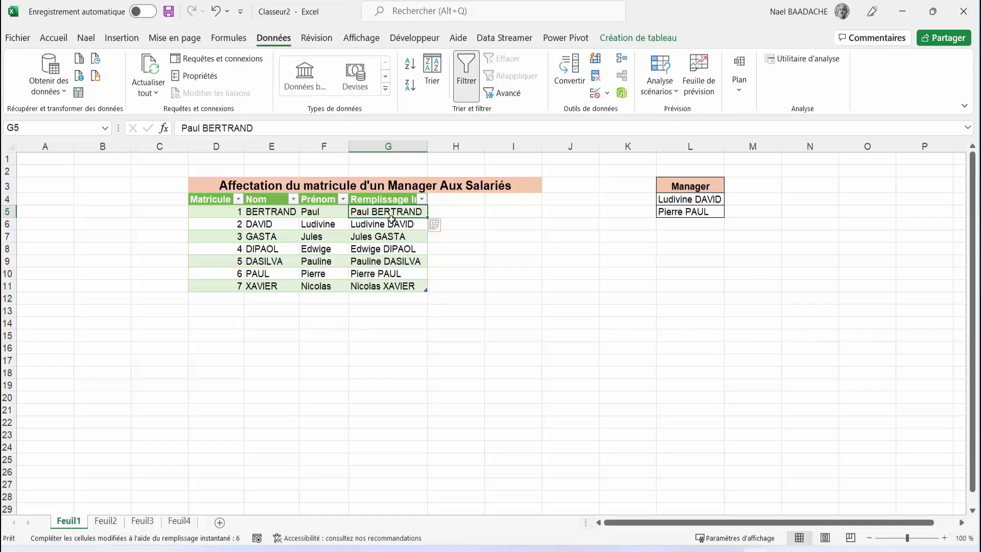
left_click_drag(391, 213, 390, 289)
key("Delete")
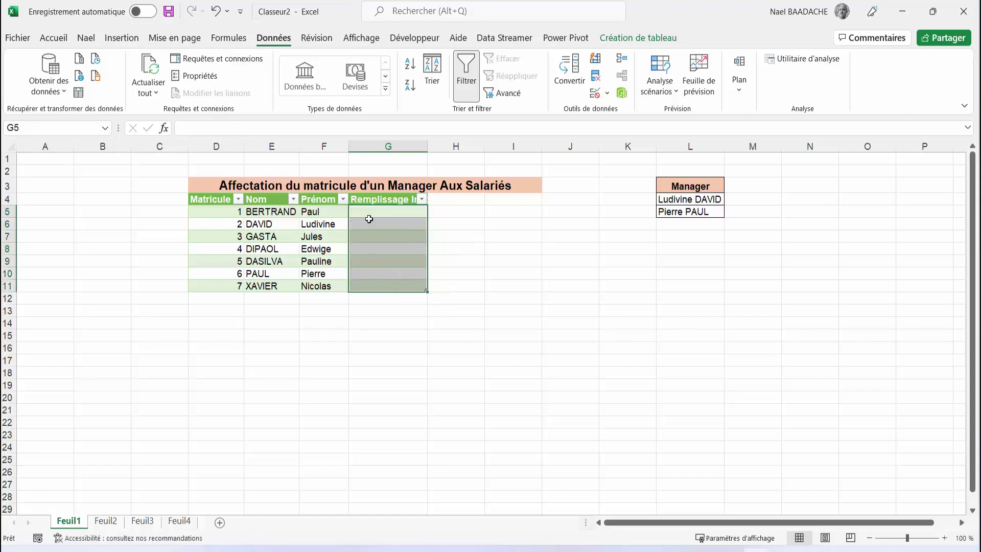
left_click(371, 216)
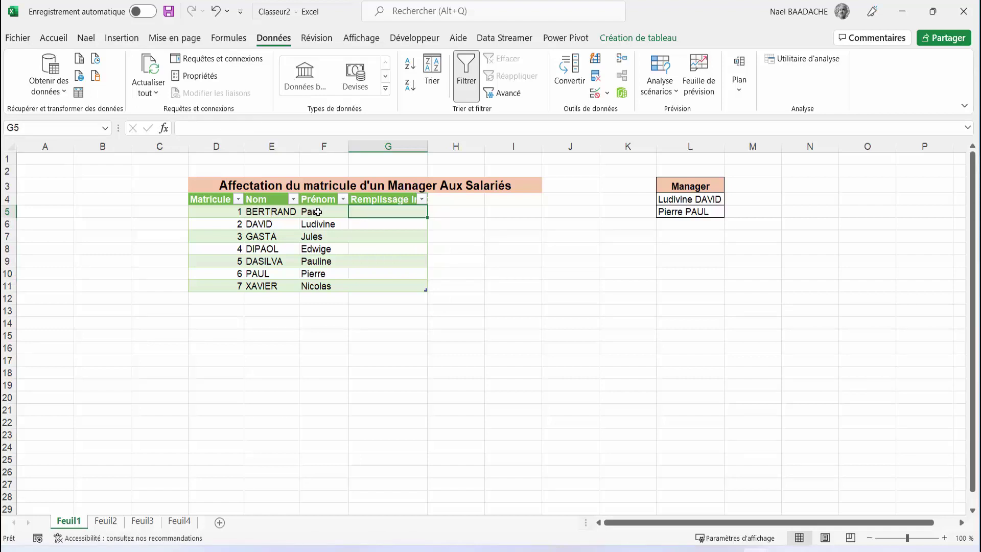
left_click(318, 211)
left_click(270, 212)
In G5 enter =CONCATENER(first name&" "&surname) to fill every employee's full name down the column.
left_click(372, 210)
type("+")
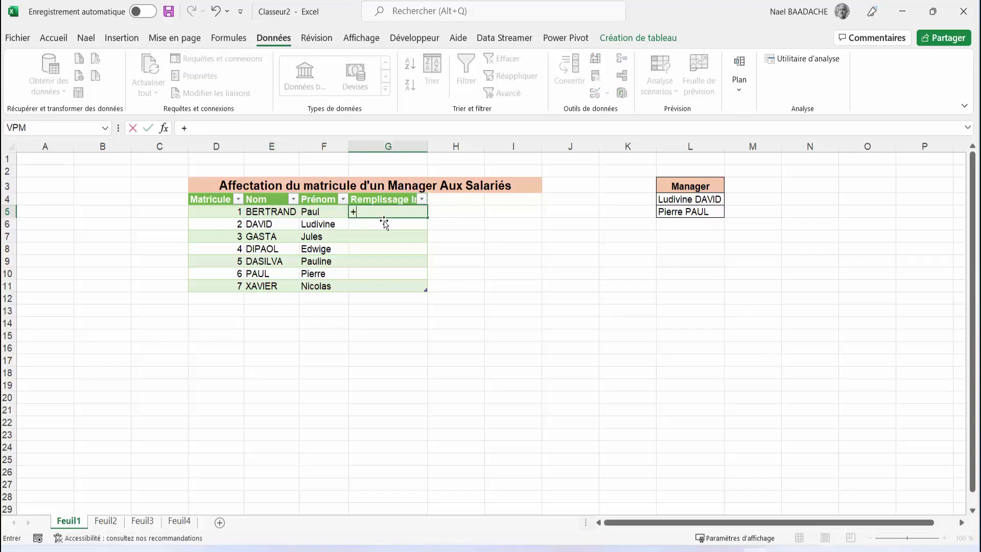
key("BackSpace")
type("=con")
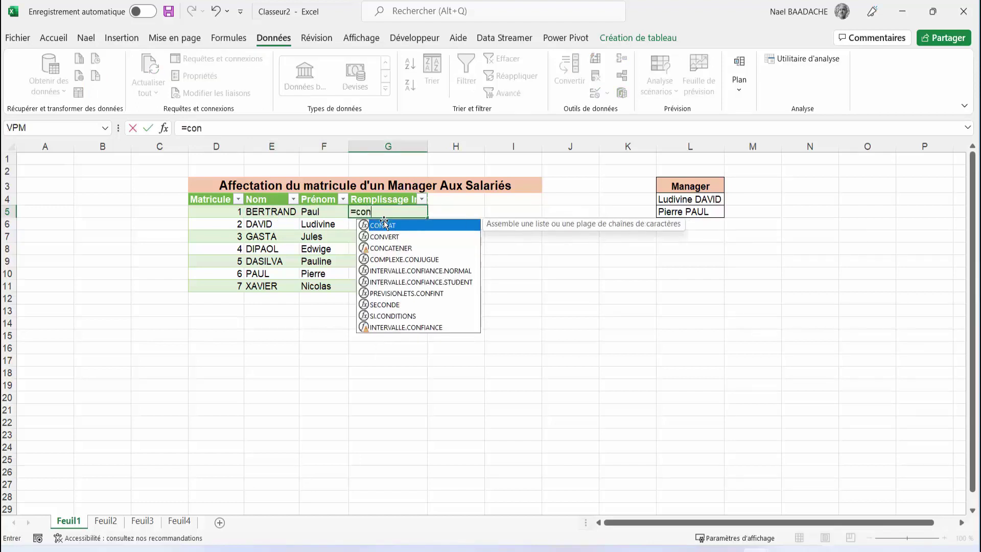
type("catener")
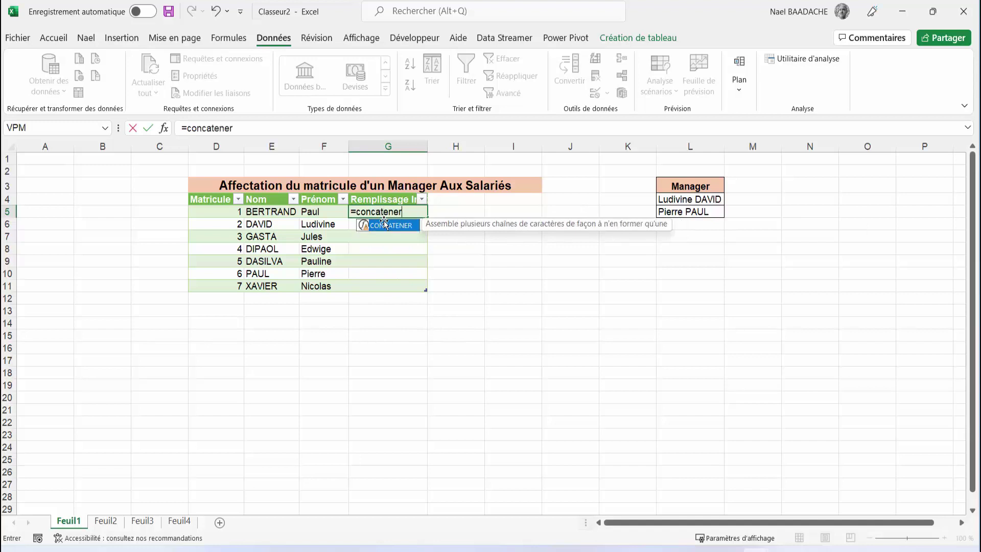
type("(")
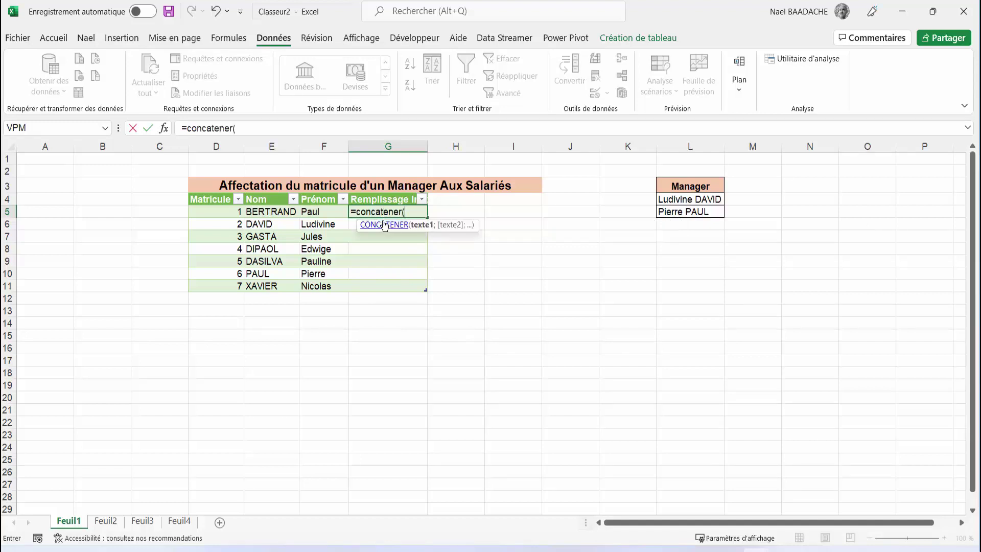
left_click(312, 213)
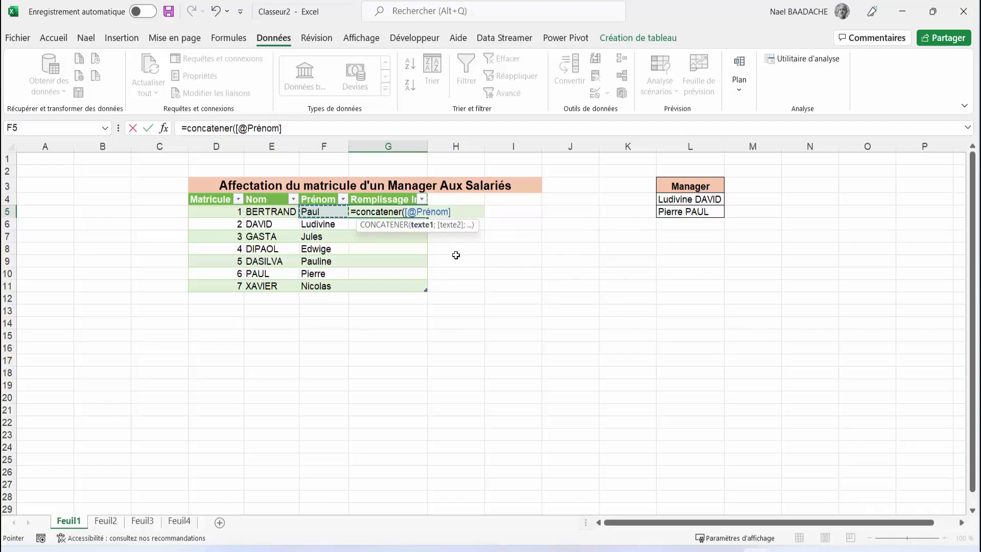
type("&\" \"")
type("&")
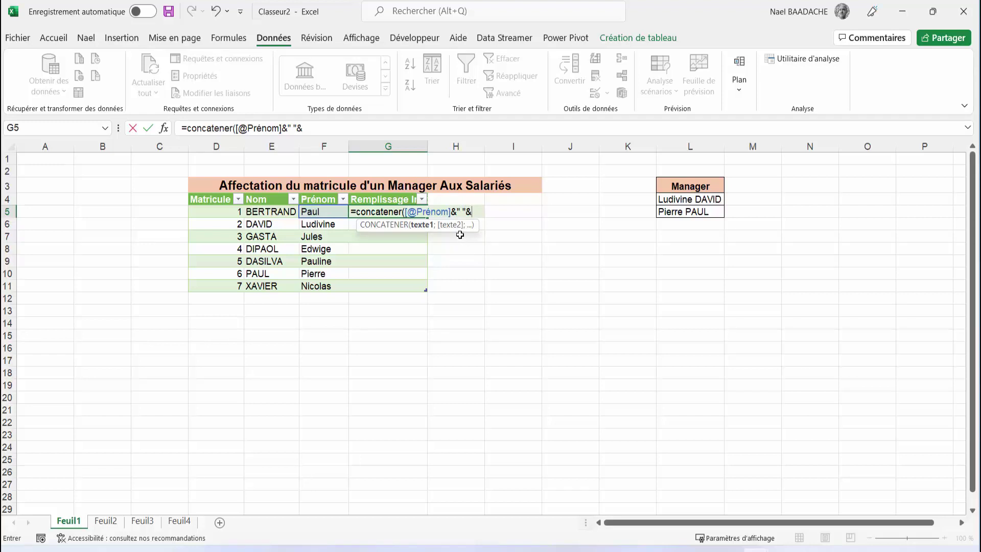
left_click(269, 215)
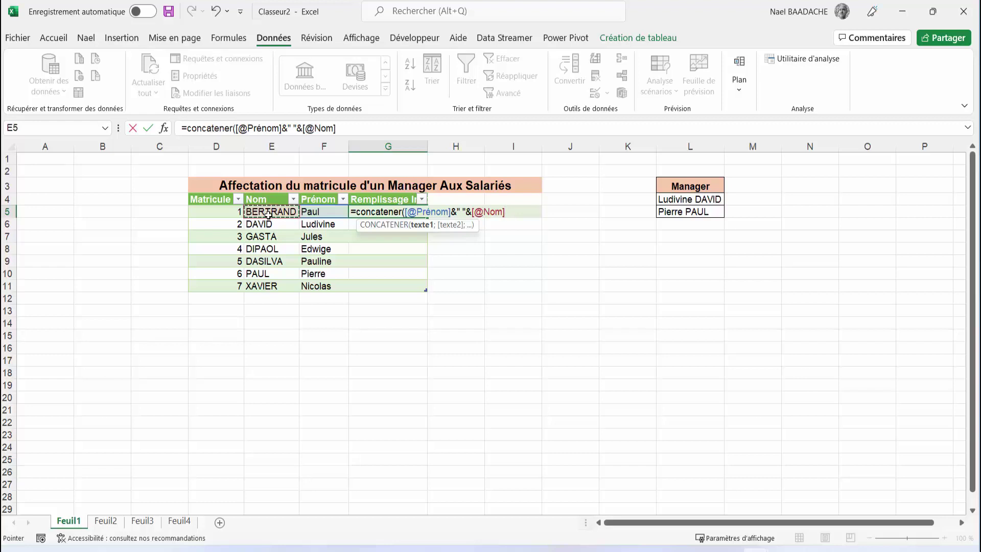
type(")")
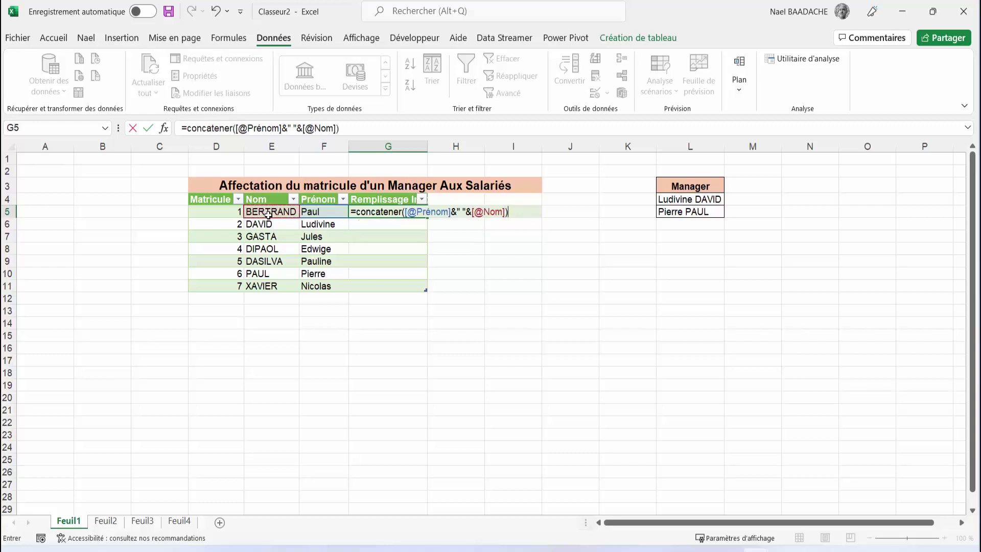
key("Return")
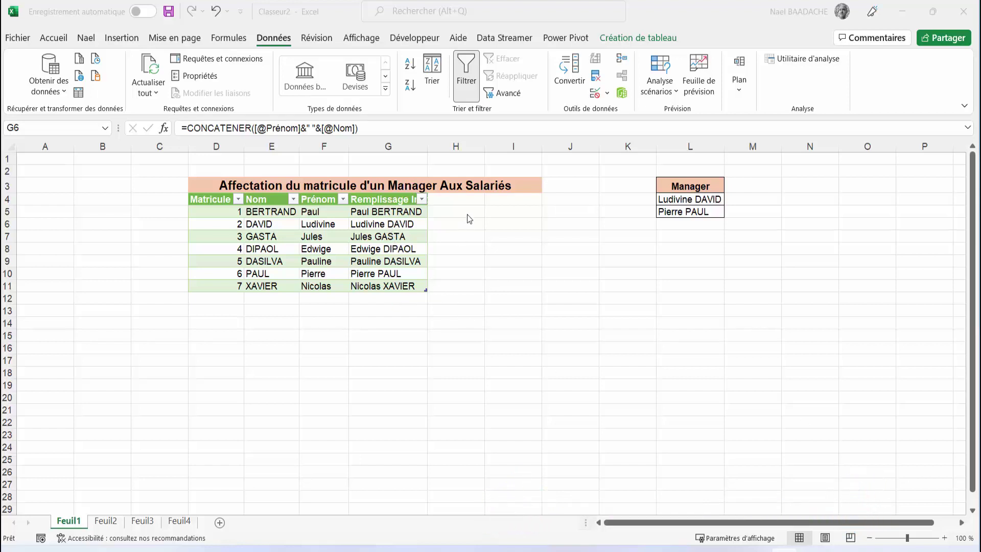
Add a 'Manager' header in H4 to extend the table, then select its empty cells H5:H11.
left_click(470, 198)
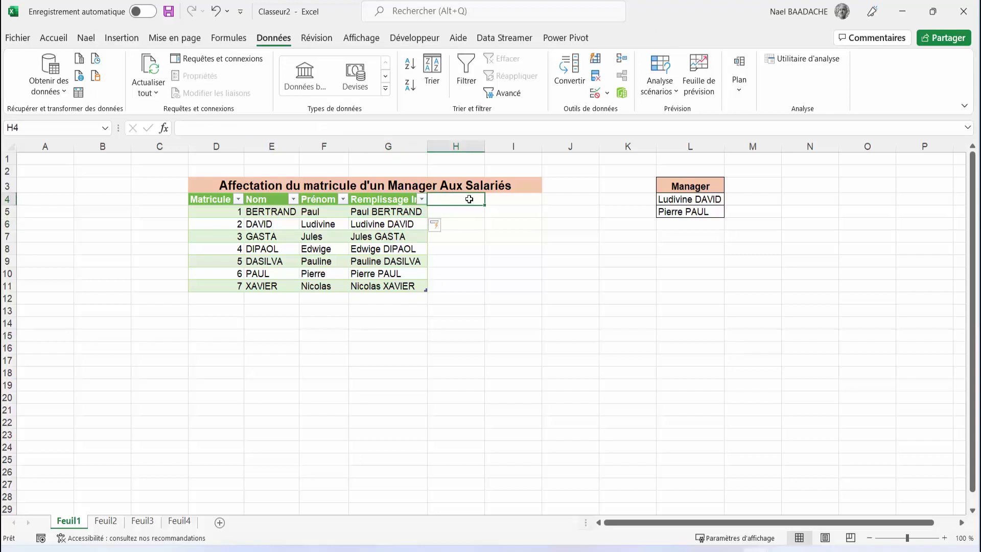
type("Manager")
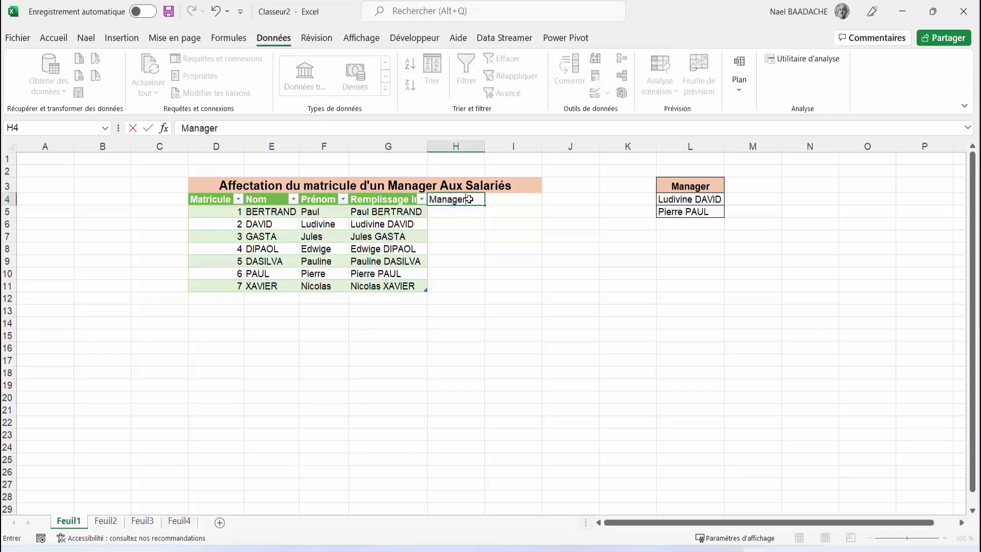
key("Return")
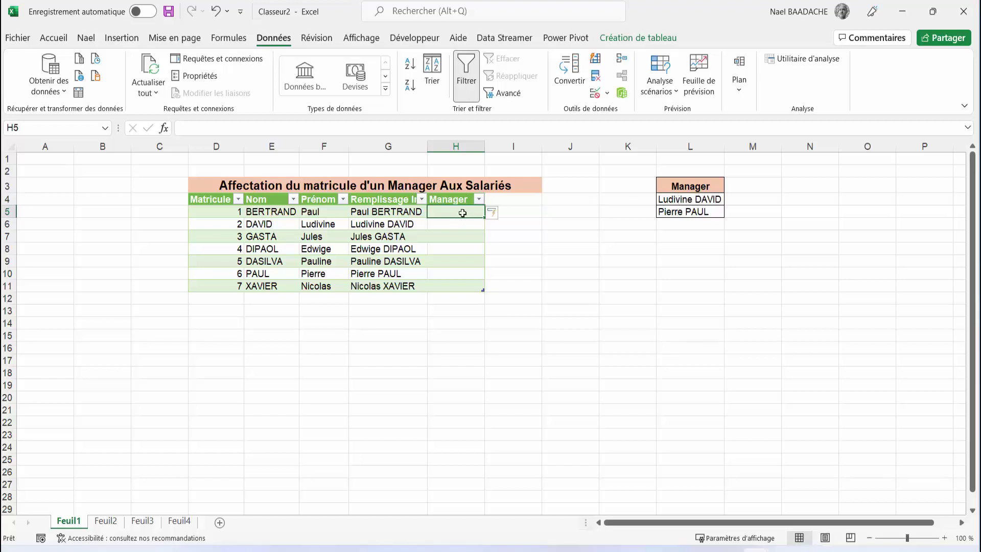
left_click_drag(463, 212, 468, 291)
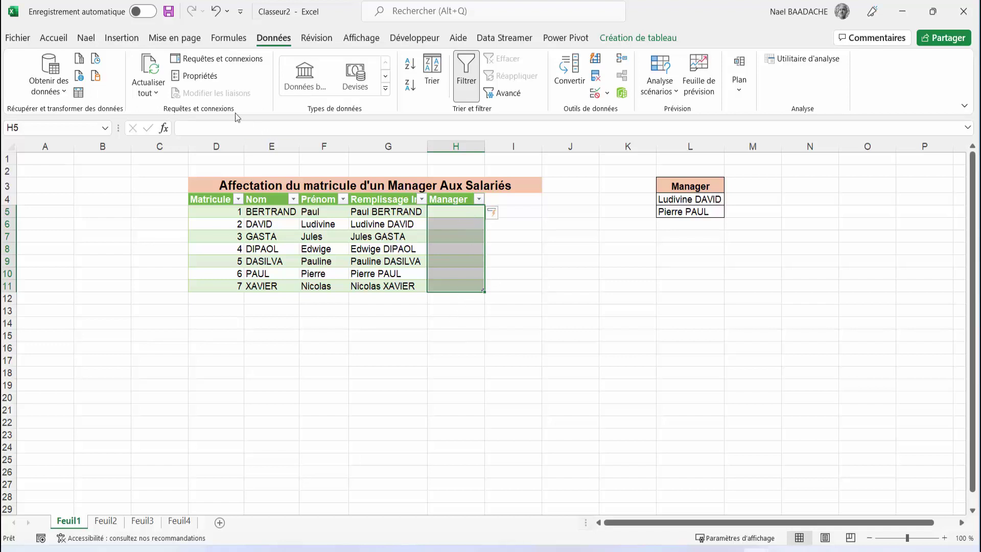
Apply a Liste data validation to the Manager cells, sourced from the two managers' names.
left_click(608, 95)
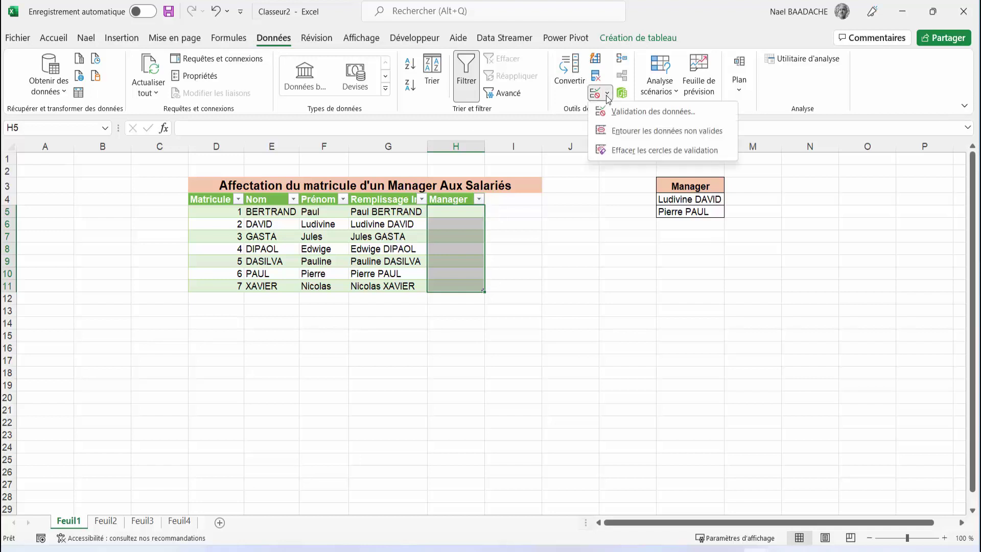
left_click(632, 112)
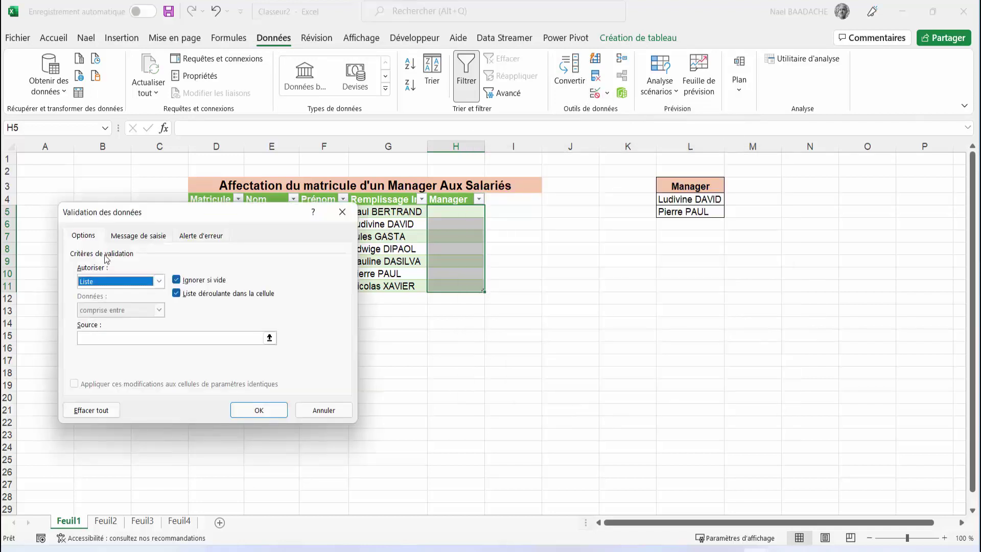
left_click(114, 336)
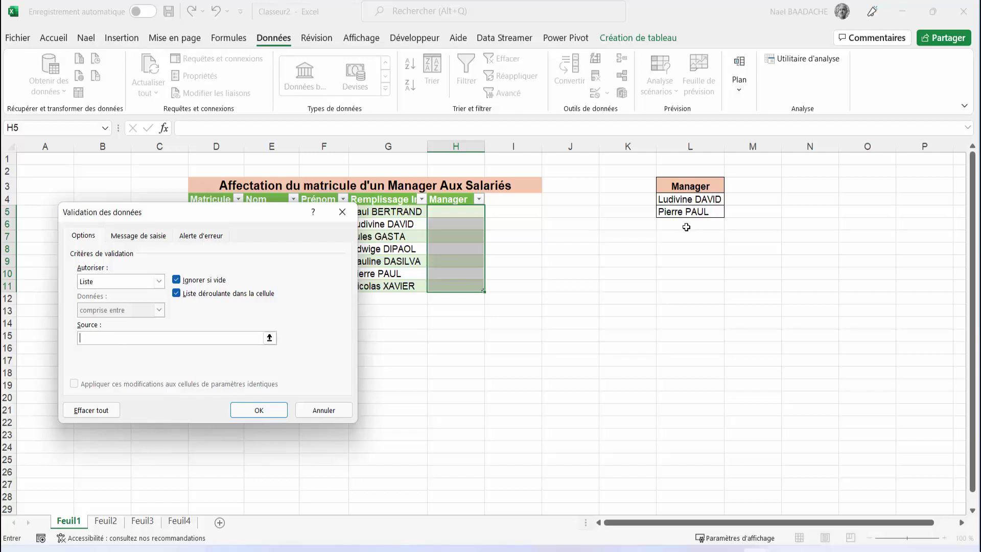
type("L")
key("BackSpace")
key("BackSpace")
type("AUL")
key("Return")
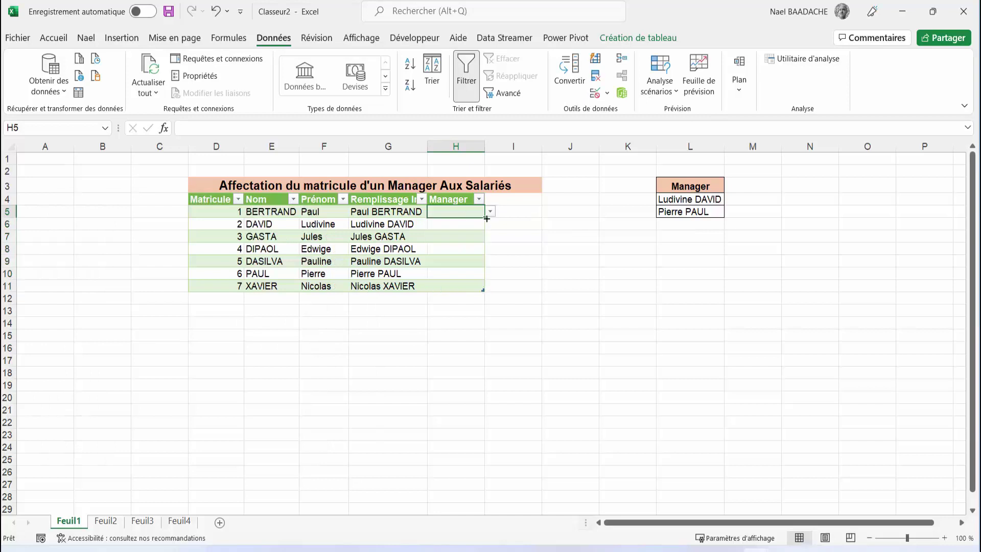
Assign the first listed manager to the first employee in H5 and widen column H.
left_click(490, 213)
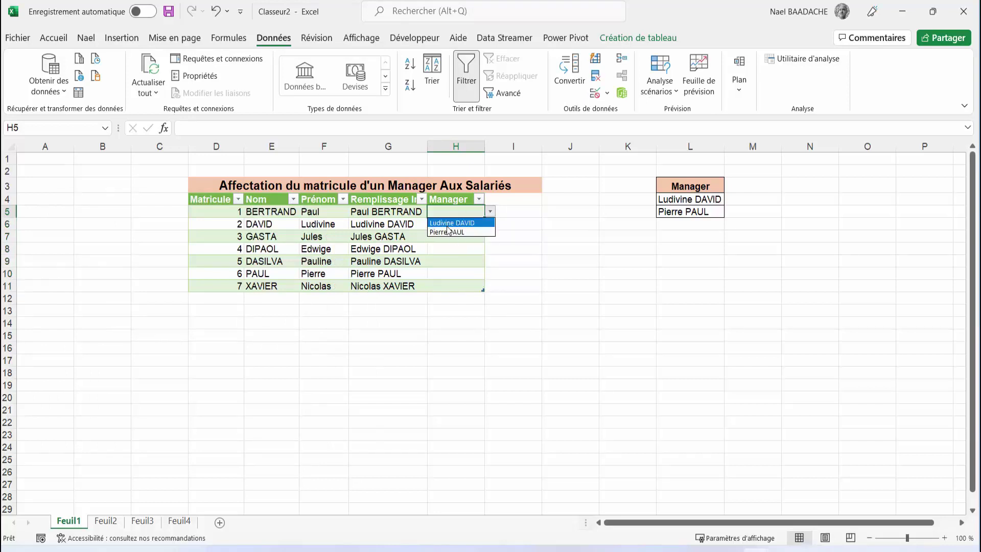
left_click(443, 253)
left_click(445, 271)
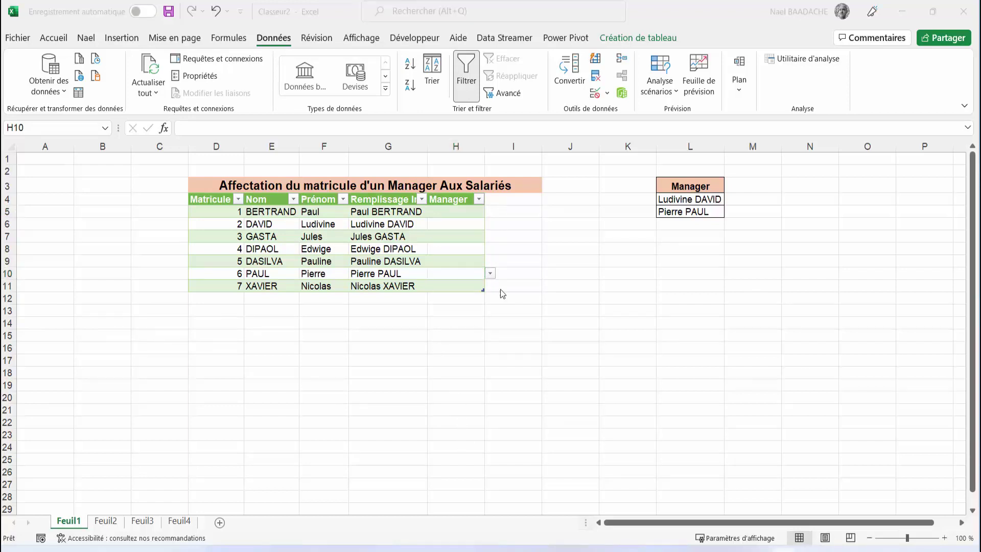
left_click(457, 211)
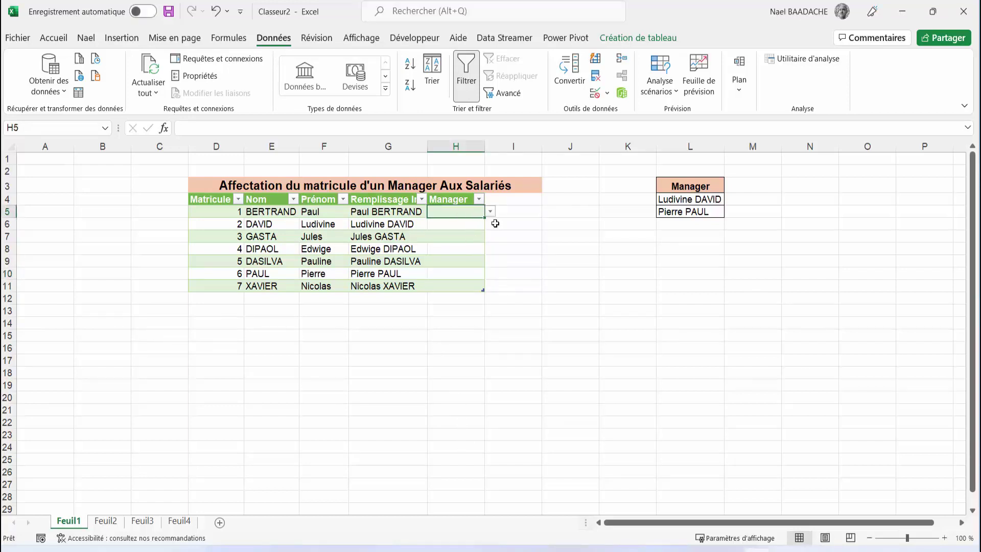
left_click(489, 213)
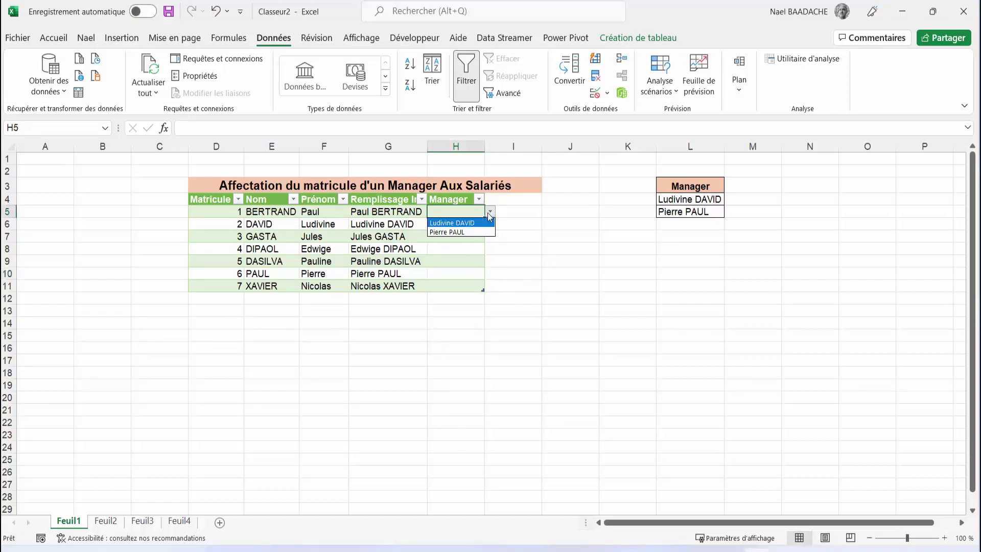
left_click(446, 224)
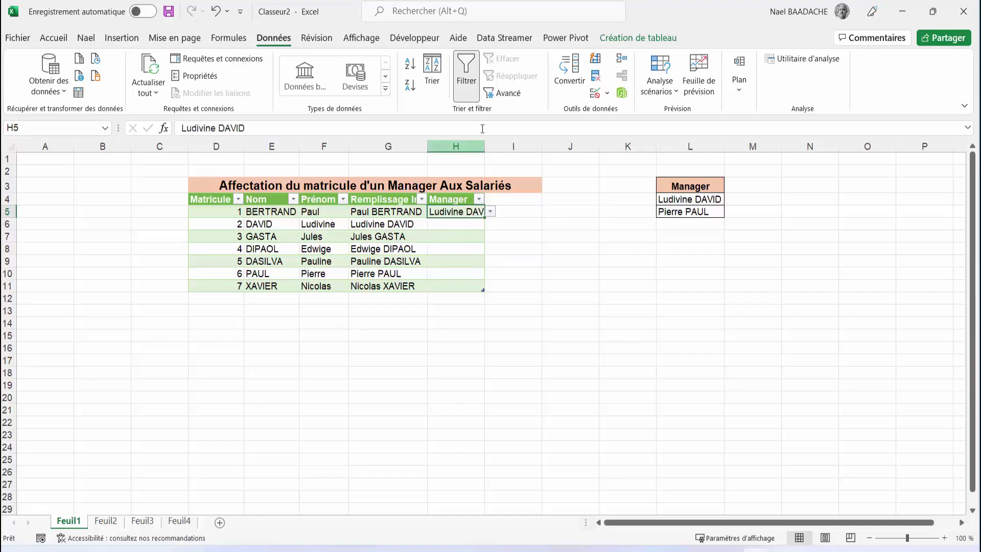
left_click_drag(485, 146, 501, 147)
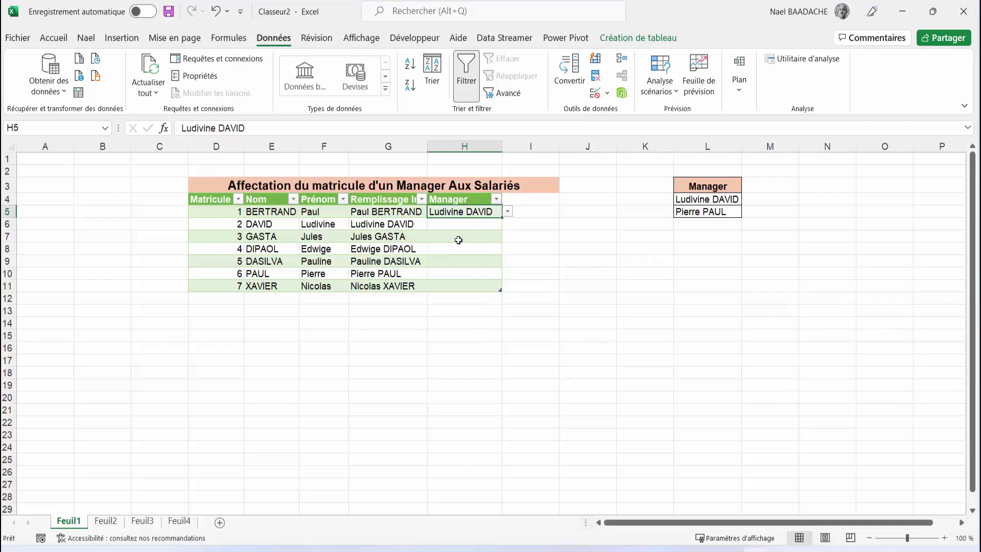
Assign the second listed manager to the third employee in H7 and review the assignments.
left_click(459, 238)
left_click(508, 236)
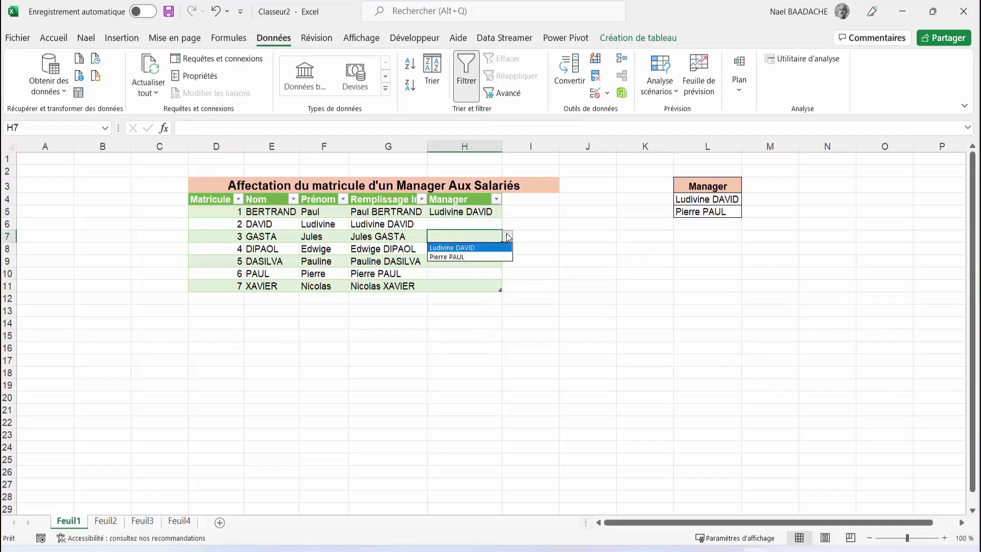
left_click(445, 255)
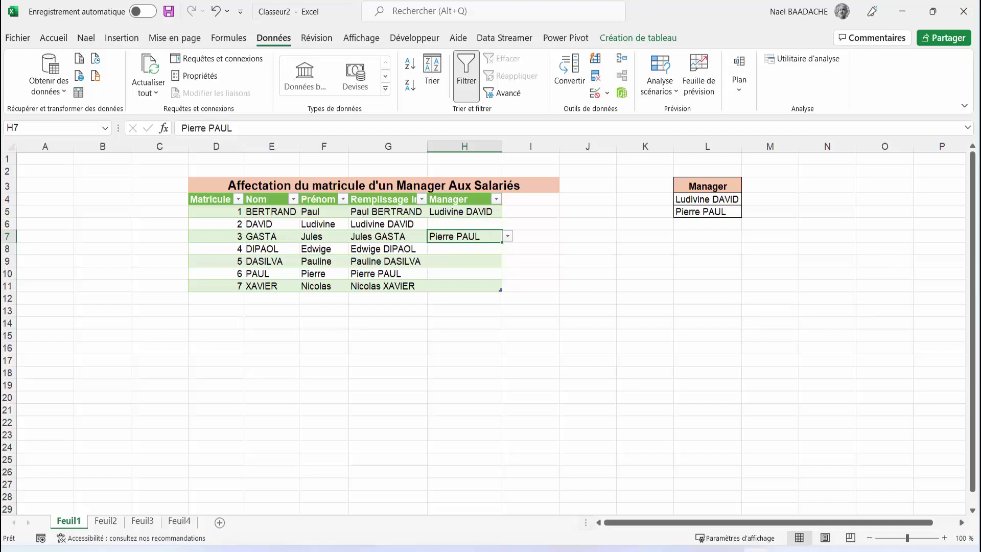
left_click(530, 202)
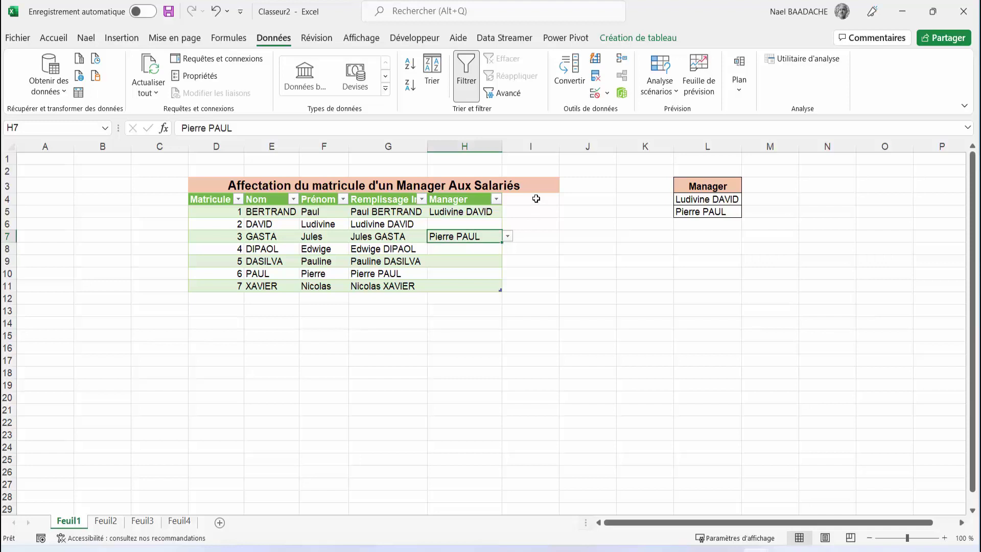
left_click(485, 213)
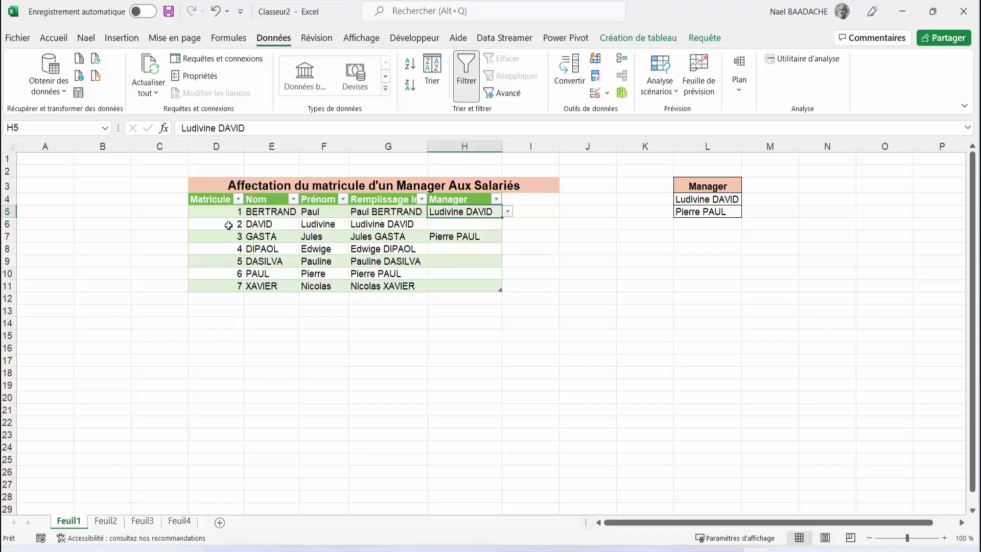
left_click(228, 225)
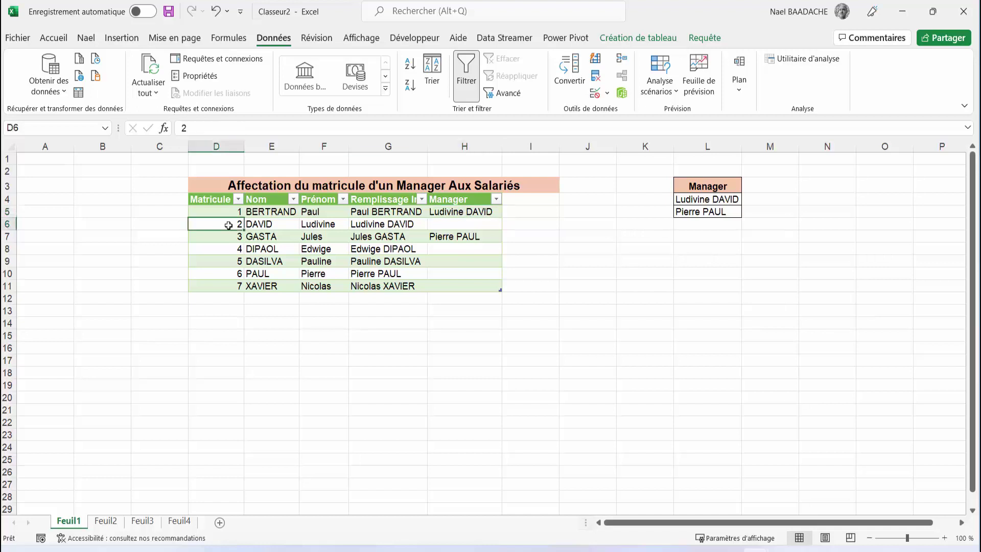
left_click(520, 210)
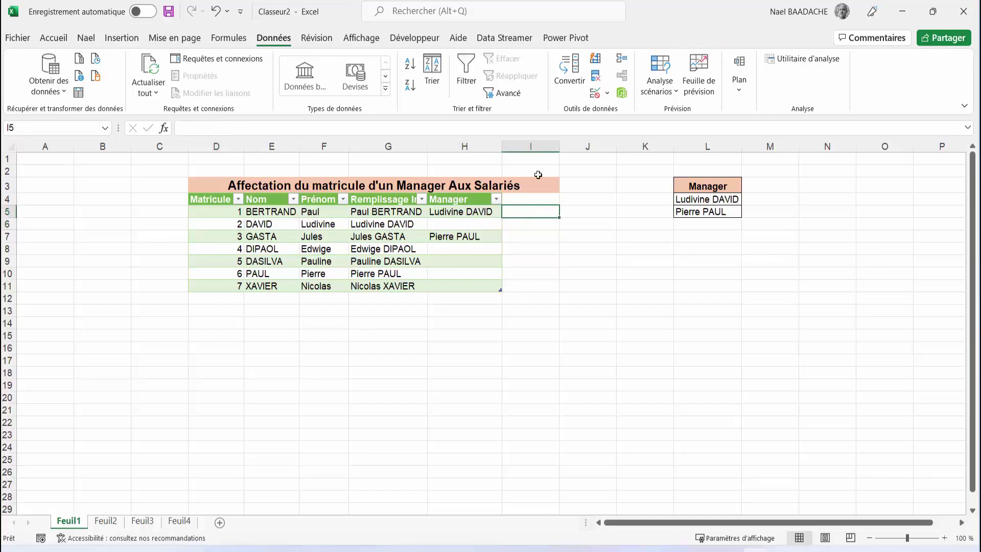
left_click(523, 198)
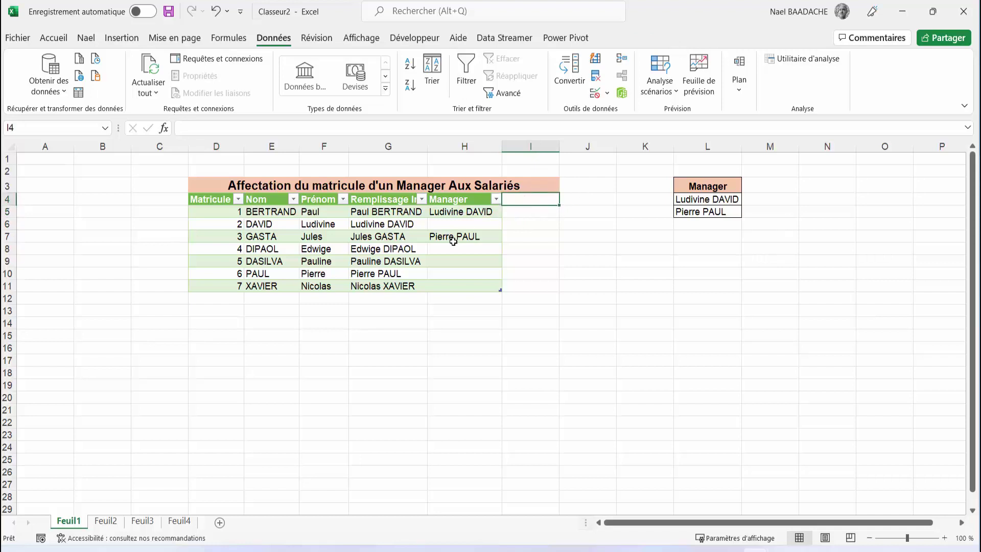
Add a 'Matricule Manager' header in I4 and widen column I to fit it.
type("Matricule M")
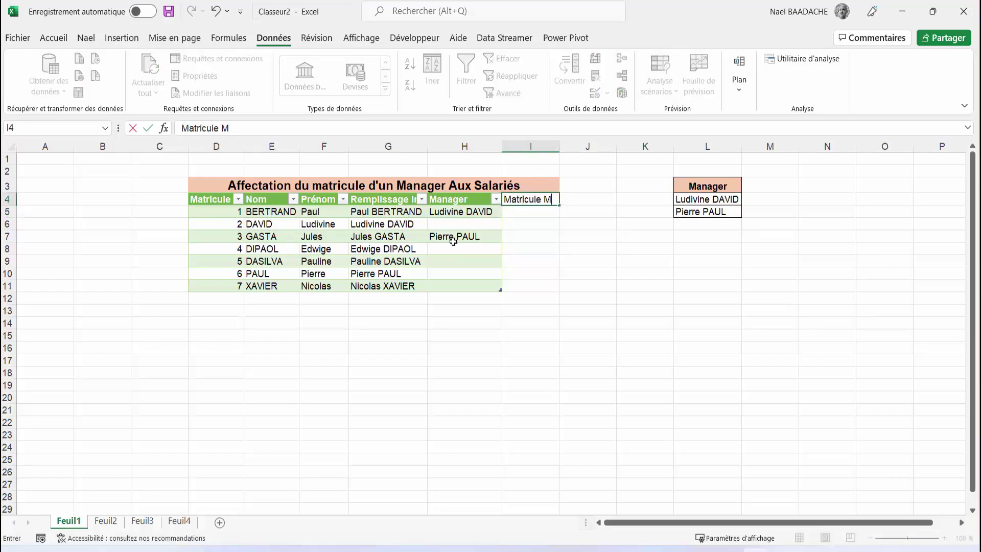
type("anager")
key("Return")
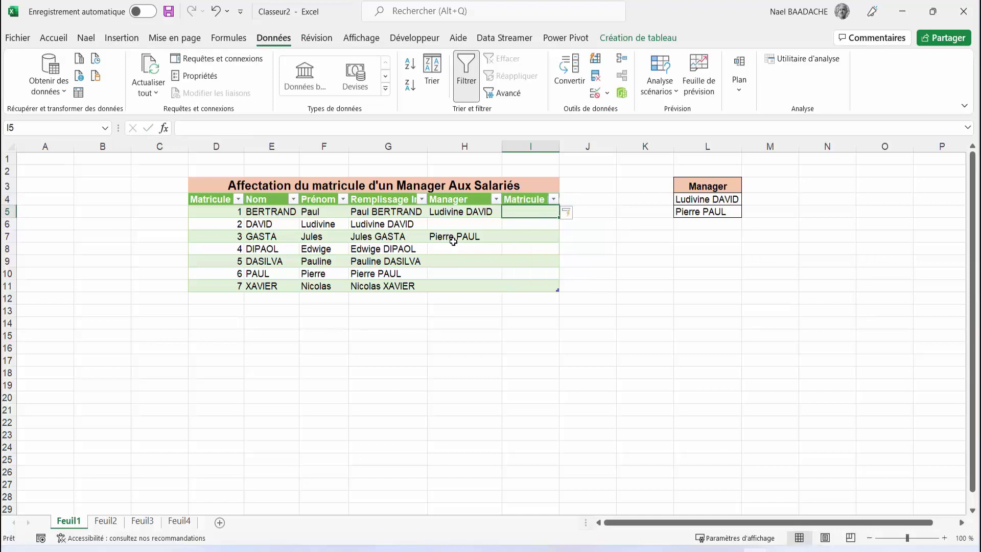
left_click_drag(560, 147, 575, 142)
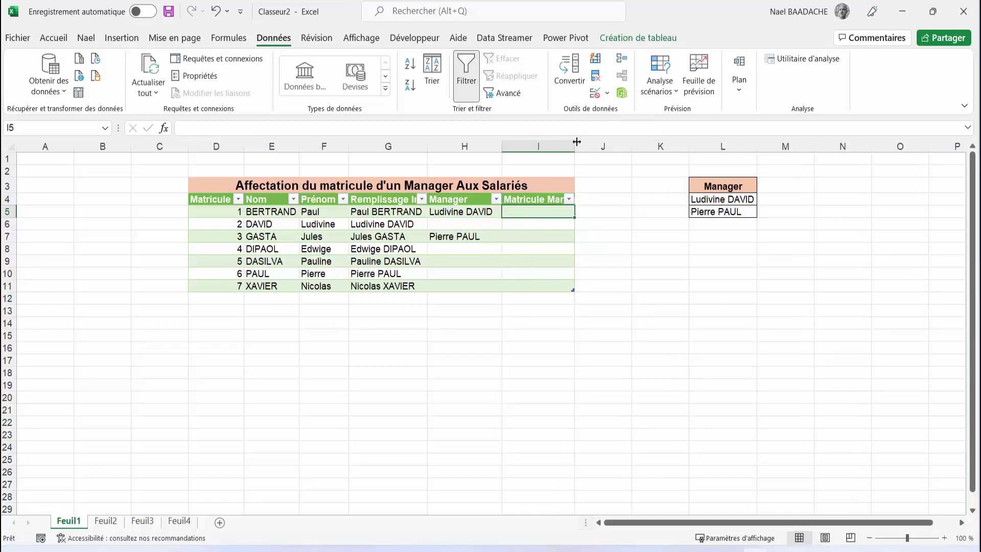
Remove the header filter arrows, widen full-name column G, and centre the header row text.
left_click(206, 202)
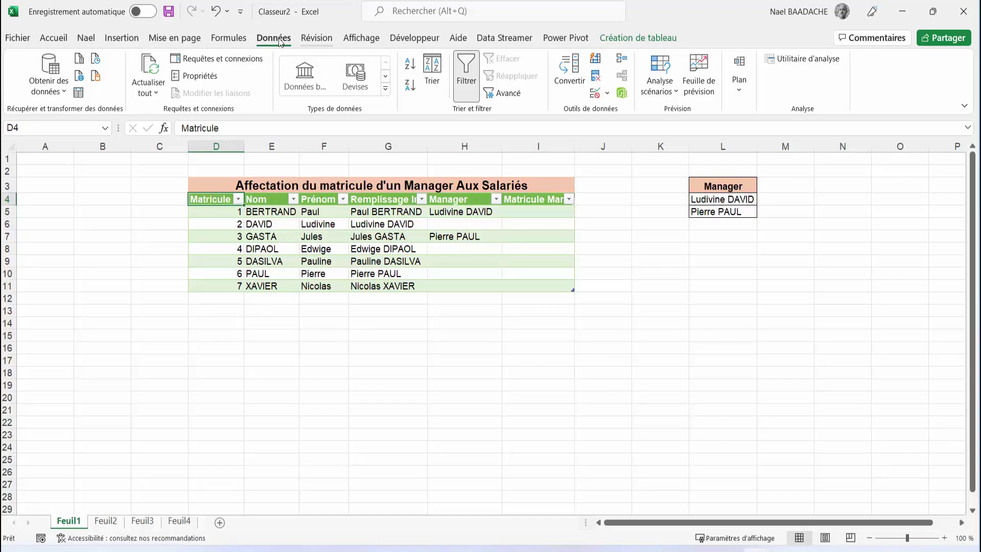
left_click(466, 70)
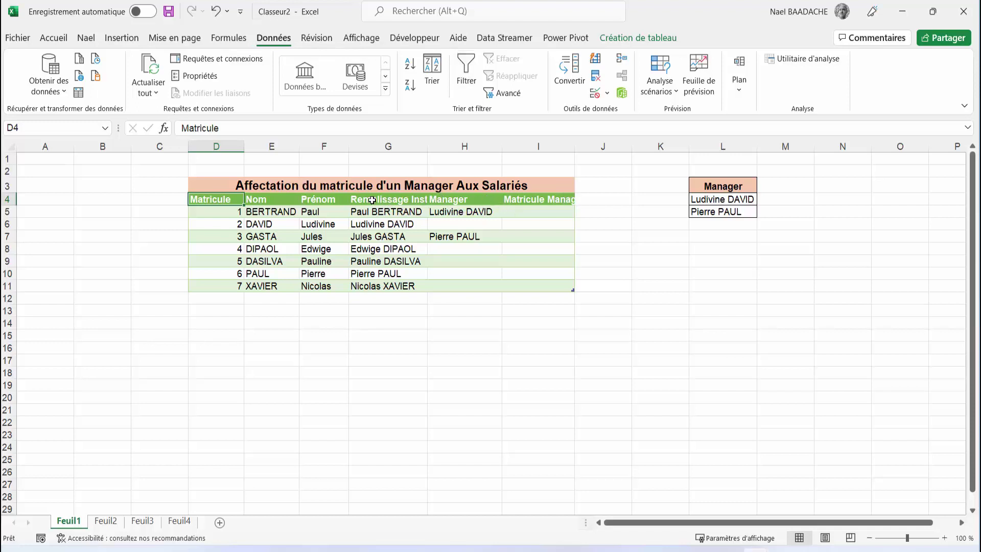
left_click_drag(428, 144, 439, 143)
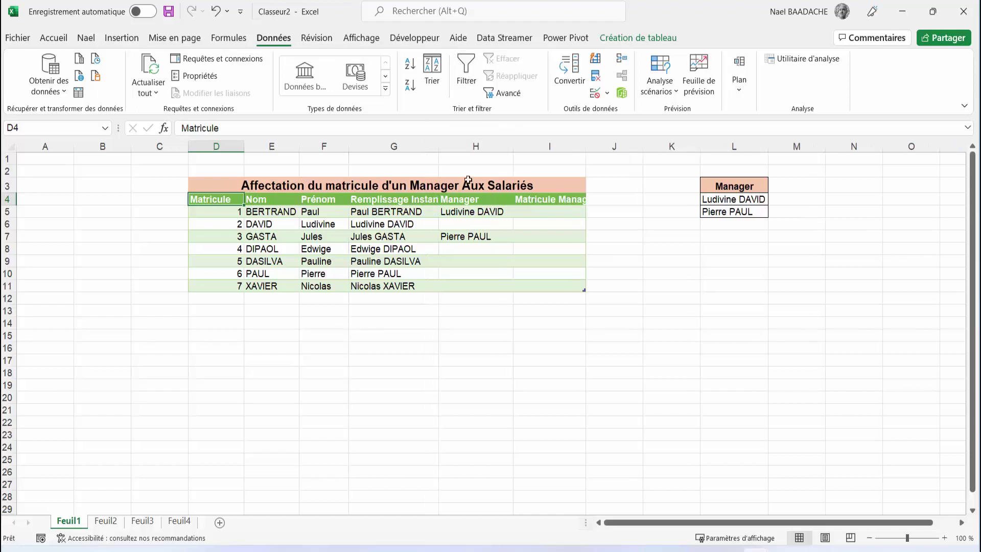
left_click_drag(227, 200, 582, 199)
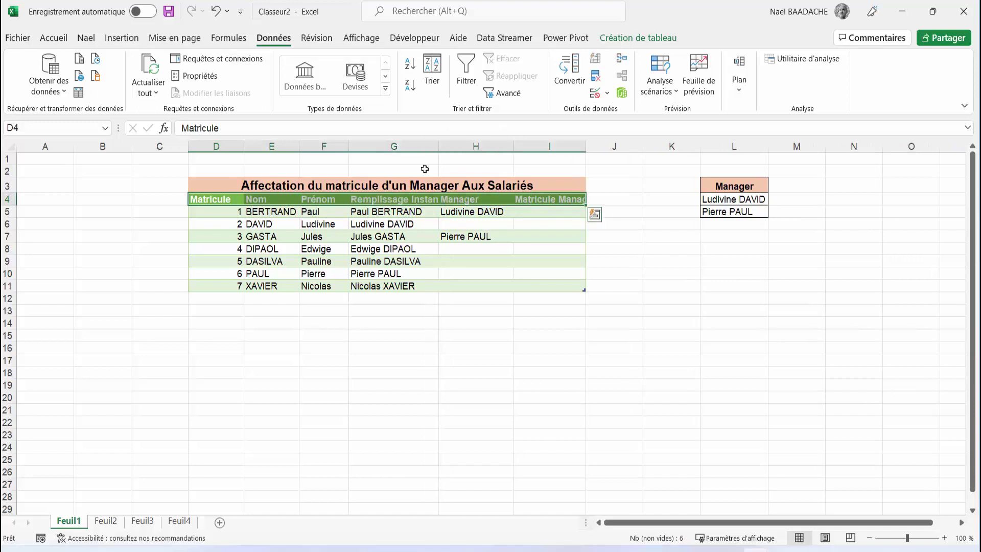
left_click(67, 39)
left_click(283, 85)
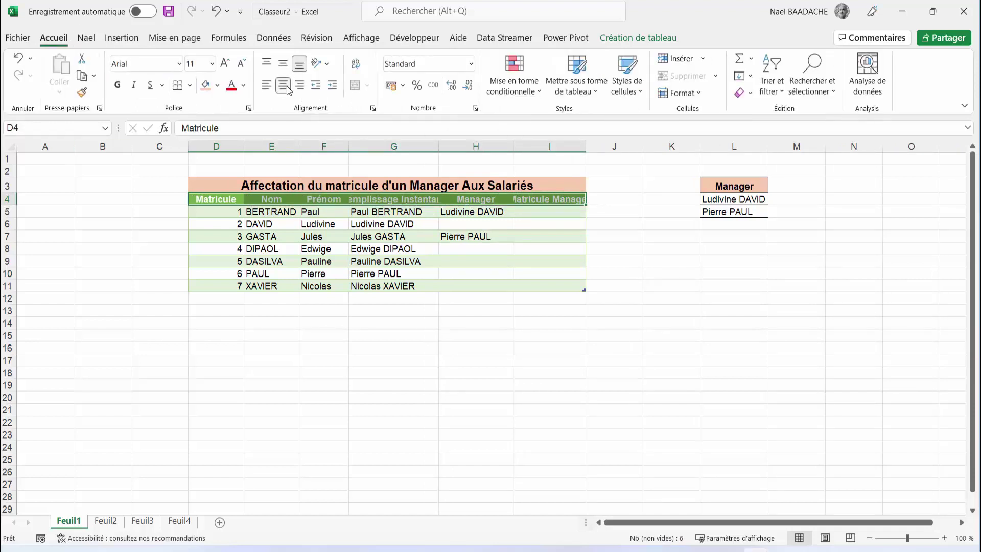
left_click(553, 209)
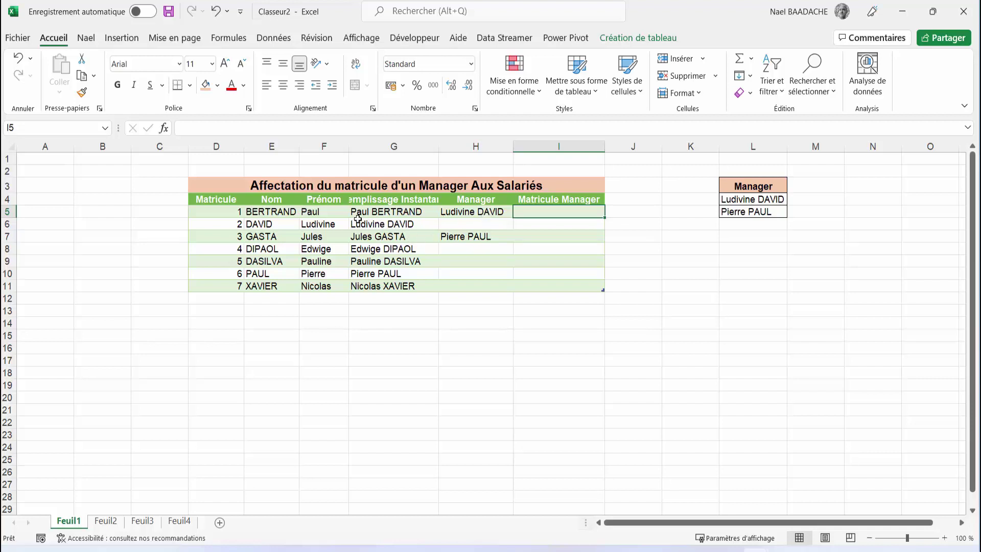
left_click_drag(230, 211, 223, 286)
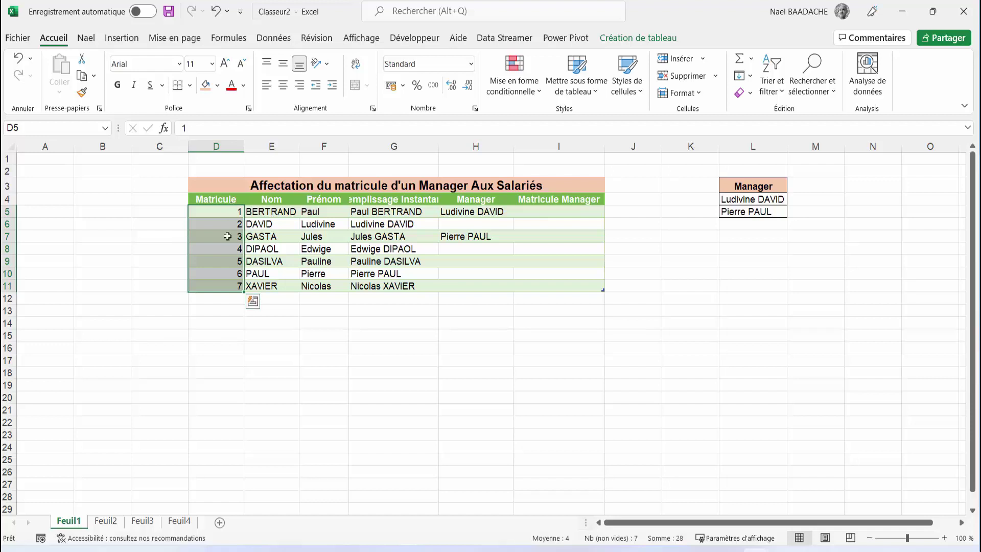
left_click(368, 209)
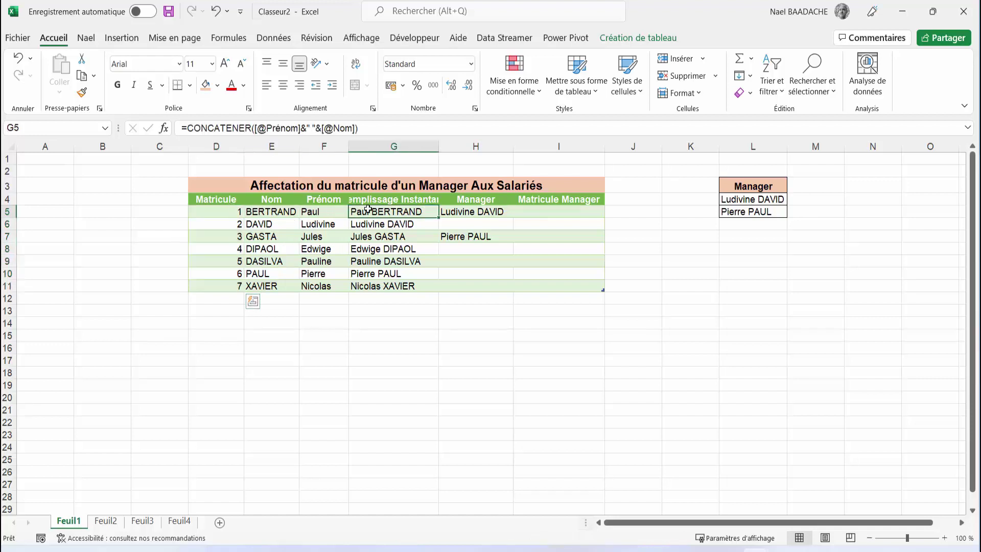
left_click_drag(368, 209, 364, 284)
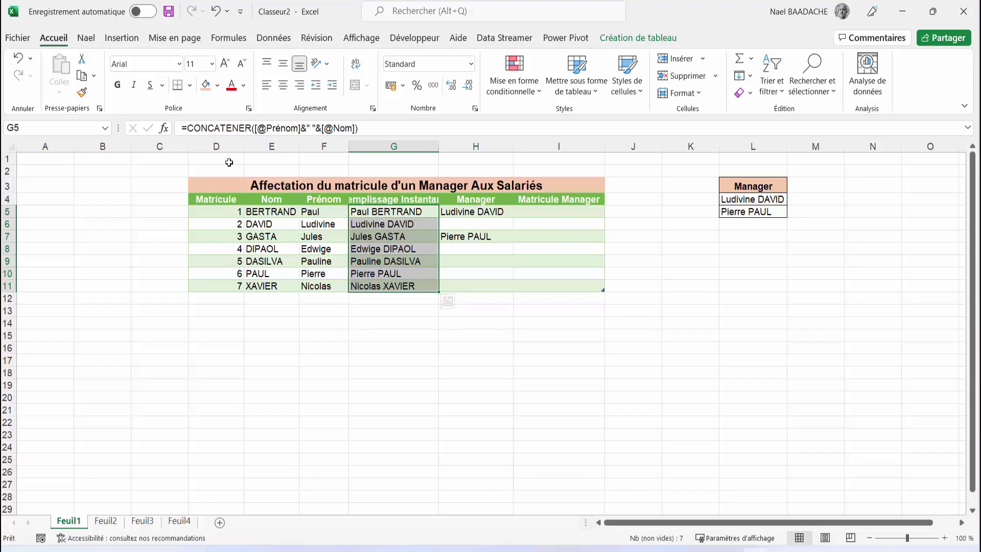
left_click_drag(384, 212, 388, 274)
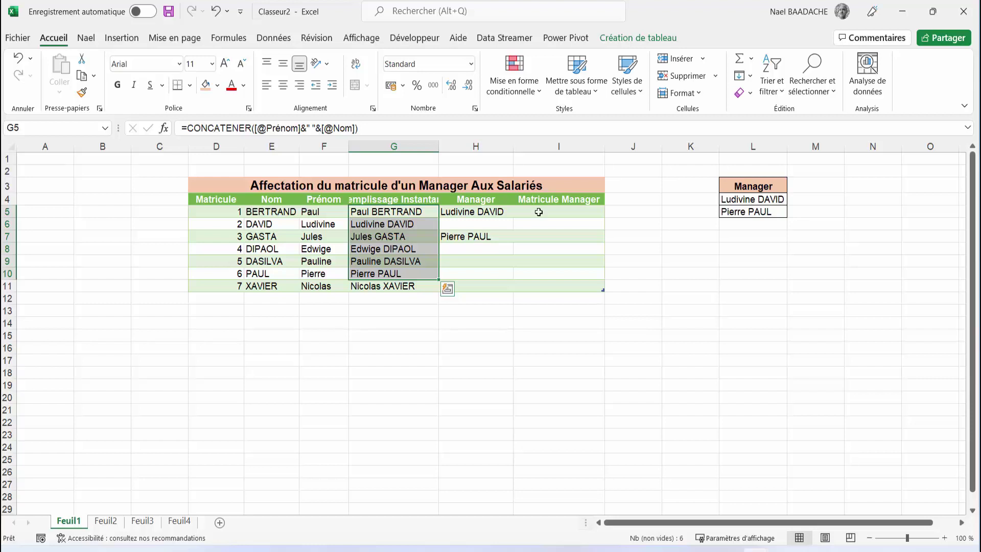
left_click(539, 212)
In I5 start =INDEX(FichierSalarié[[Matricule]:[Manager]]; over the Matricule-to-Manager columns.
type("=")
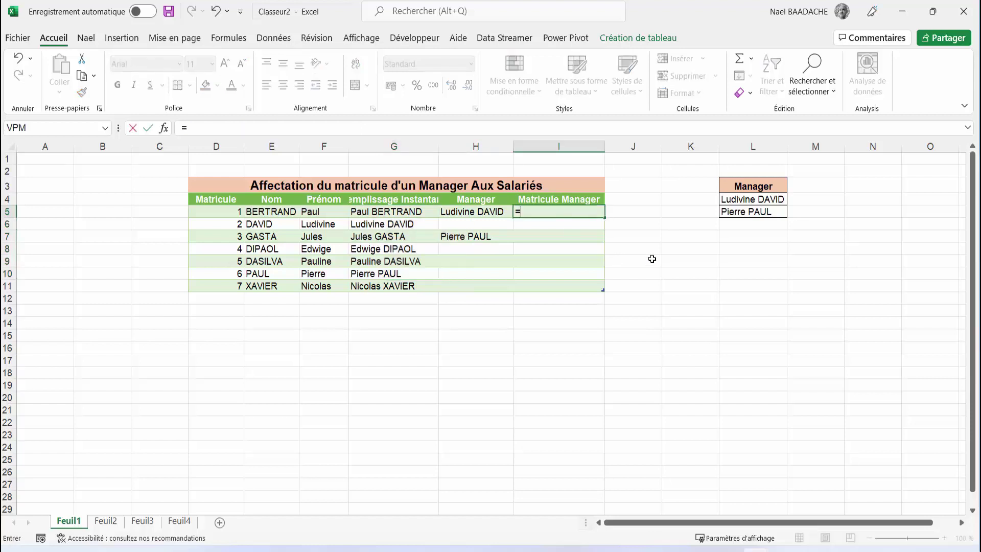
type("index")
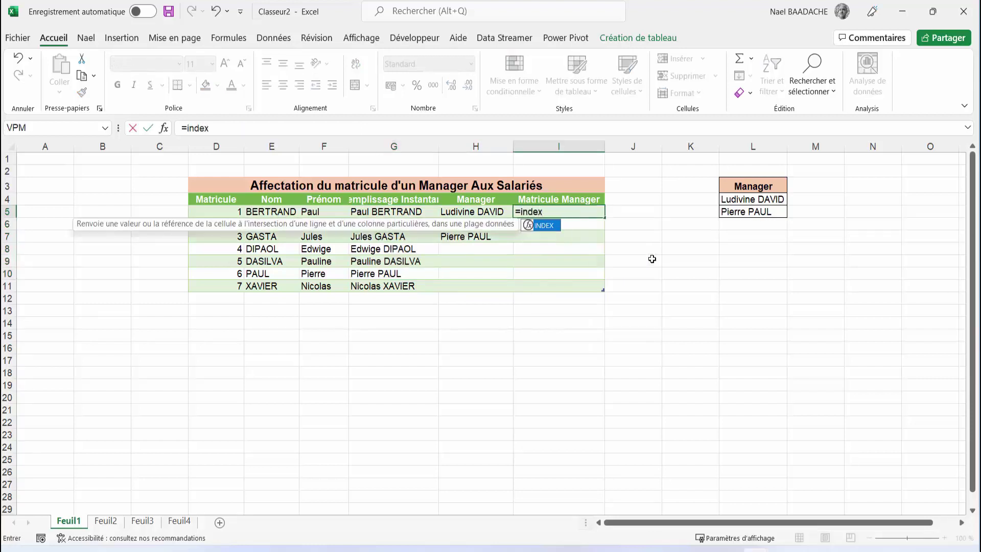
type("(")
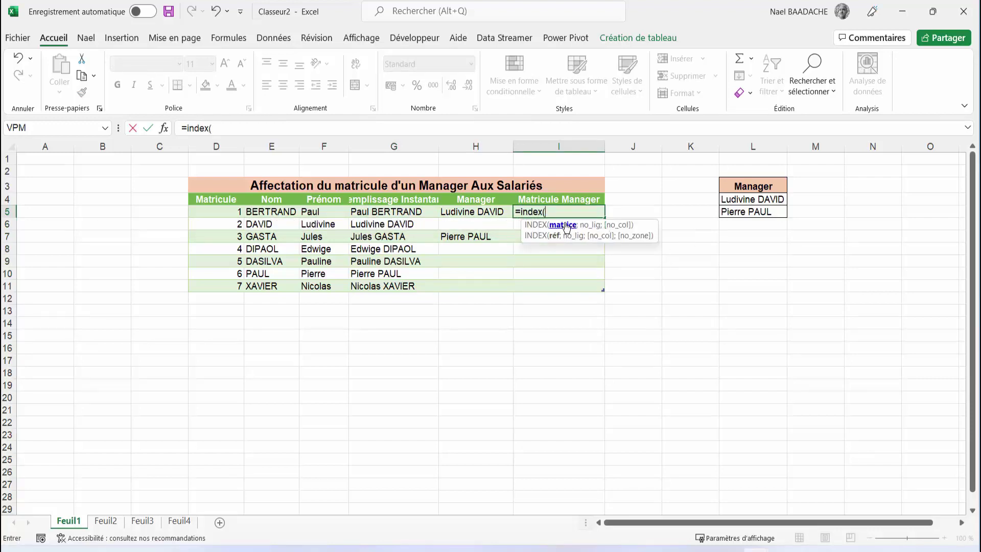
left_click(214, 210)
mouse_move(214, 209)
left_mouse_down()
mouse_move(464, 236)
mouse_move(462, 287)
left_mouse_up()
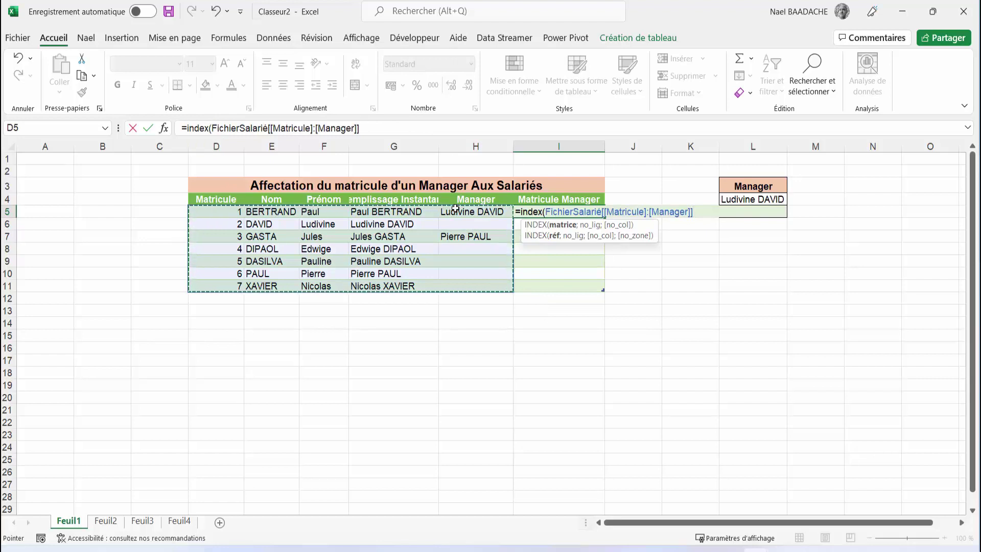
type(";")
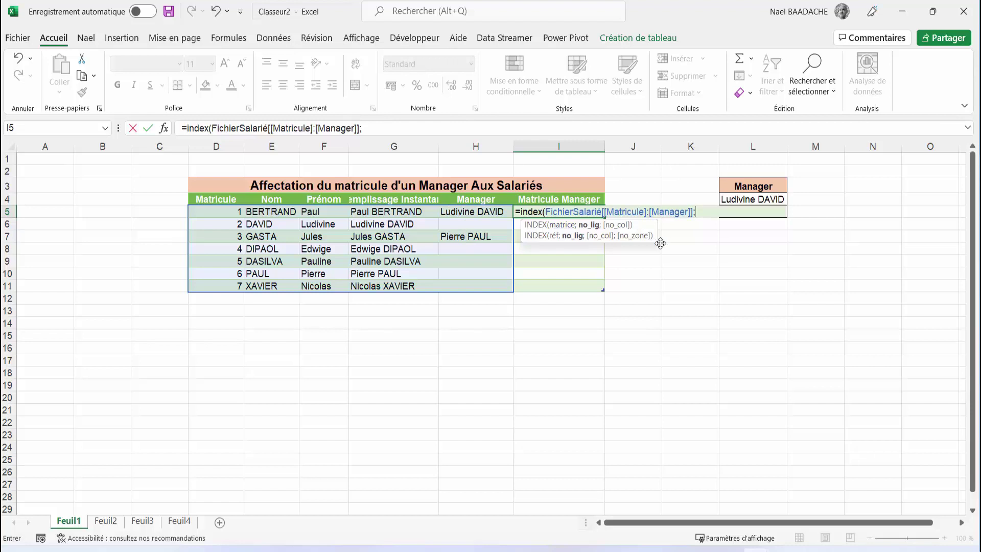
Finish the formula with EQUIV(Manager; full-name column G5:G11; 0) and column 1, filling the column.
type("equiv")
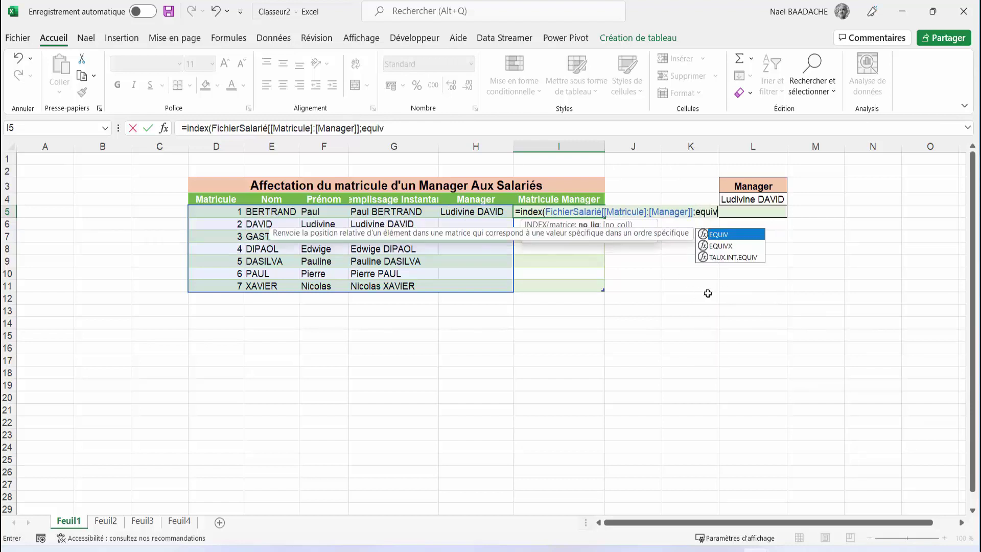
type("(")
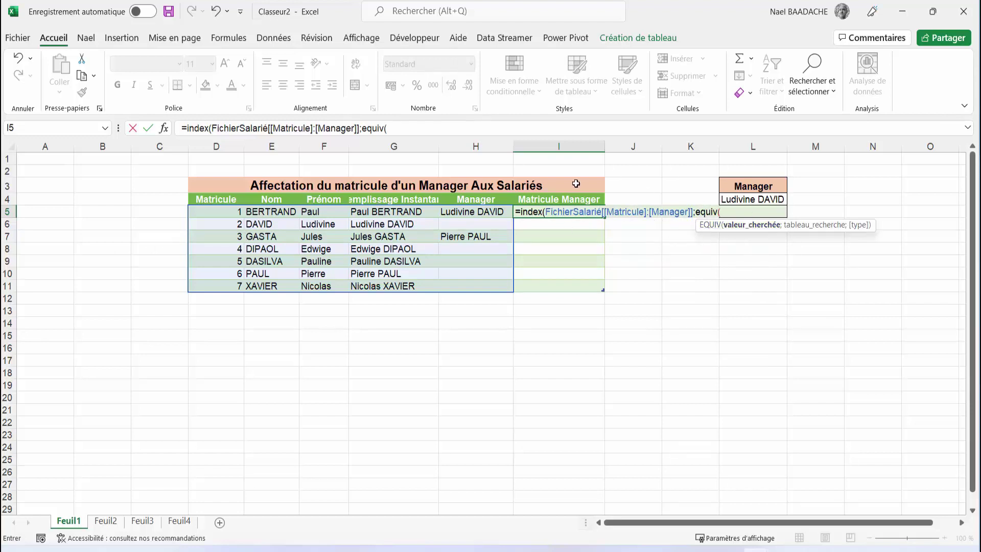
left_click(480, 211)
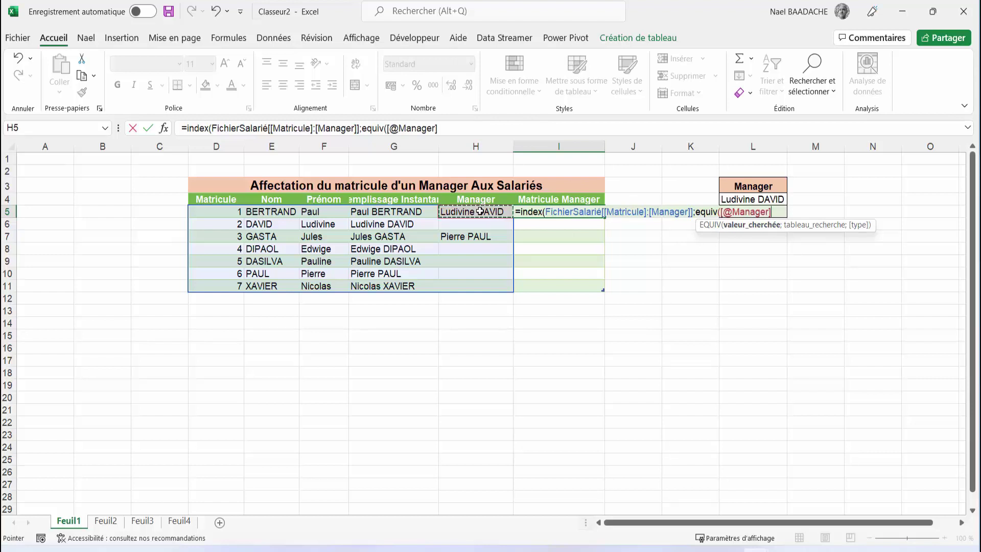
type(";")
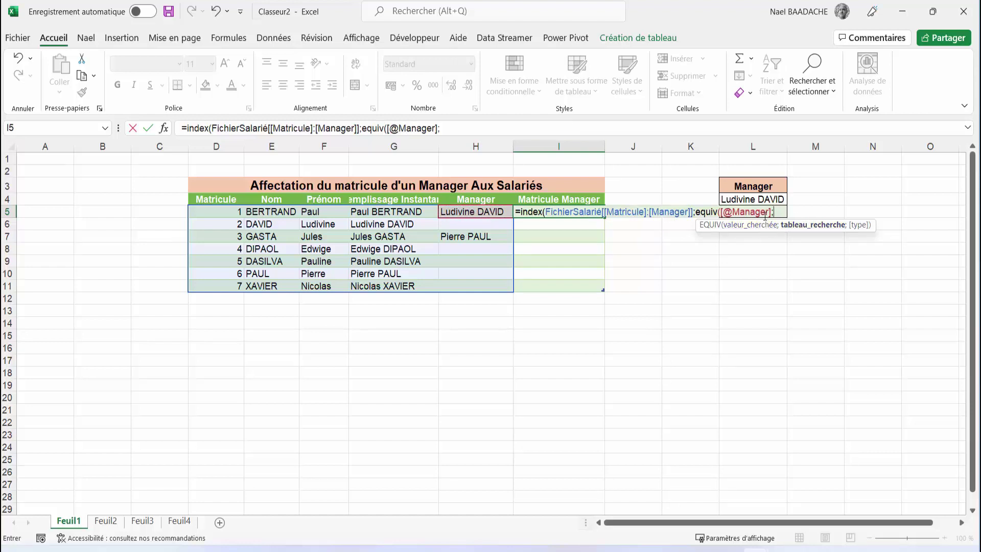
left_click(387, 206)
left_click_drag(387, 206, 380, 284)
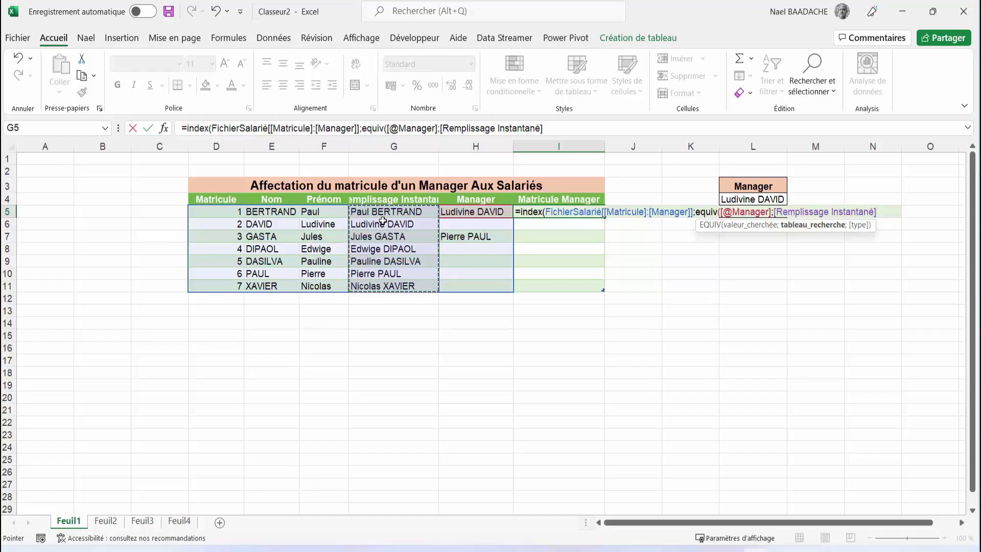
type(";")
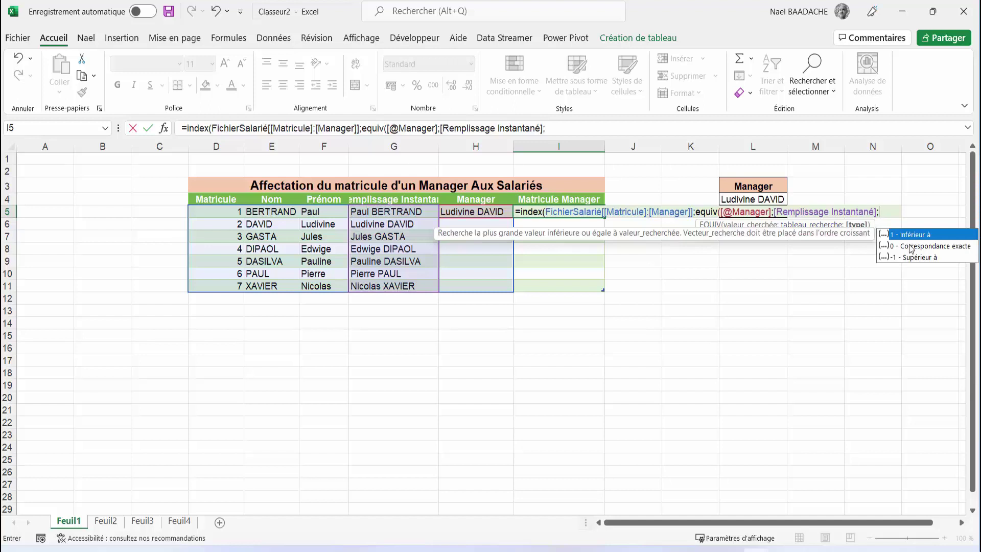
type("0")
type(")")
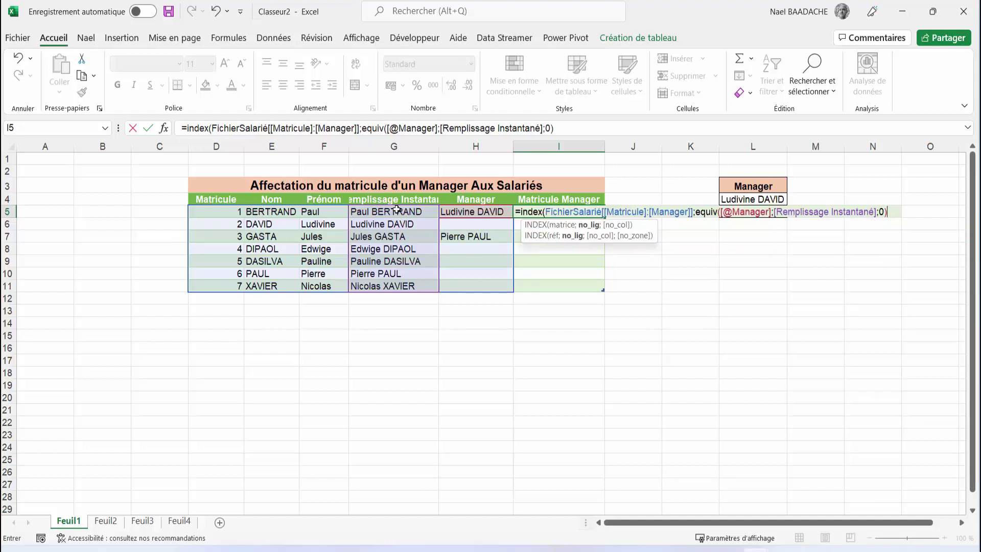
type(";1")
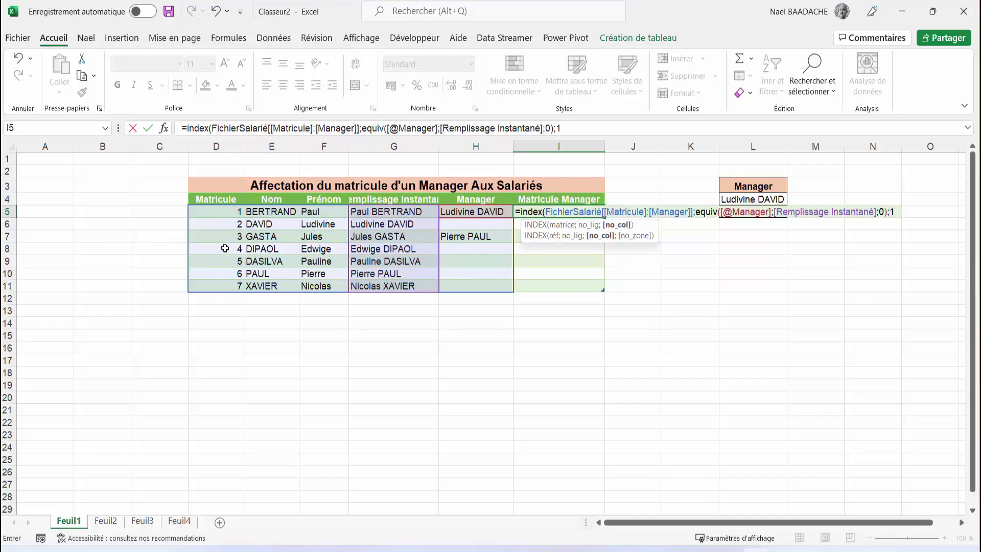
type(")")
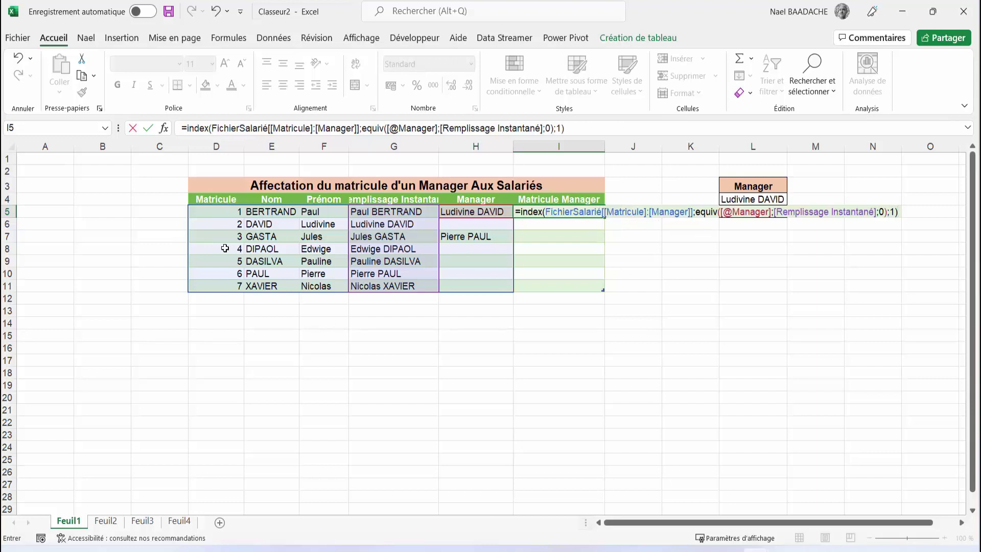
key("Return")
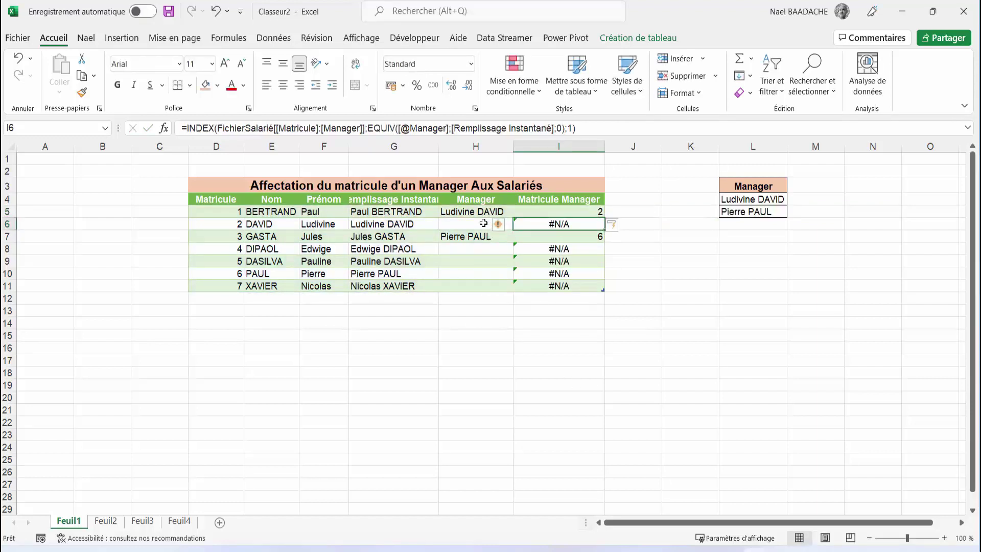
Check the results, including the #N/A returned in I6 for an employee without a manager.
left_click(492, 224)
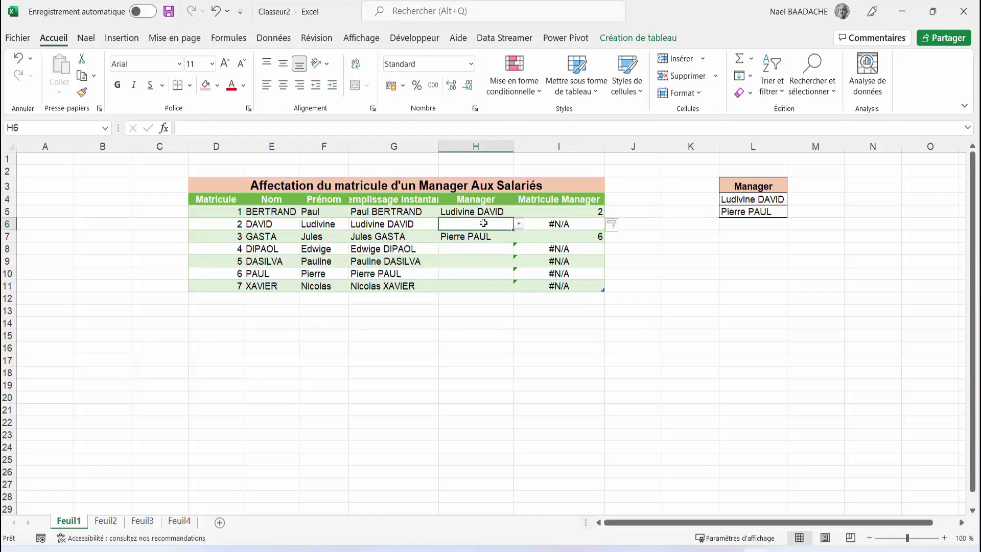
left_click(553, 223)
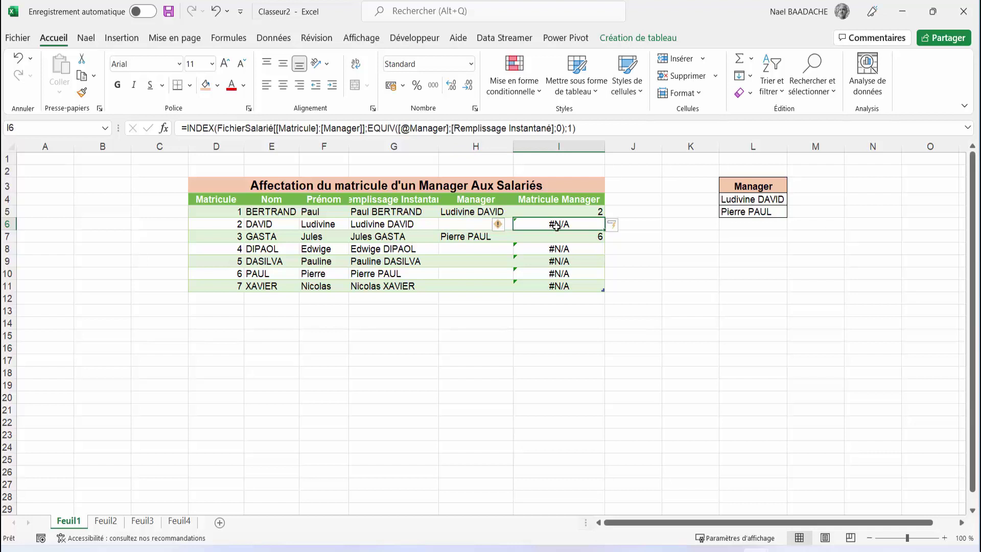
left_click(554, 211)
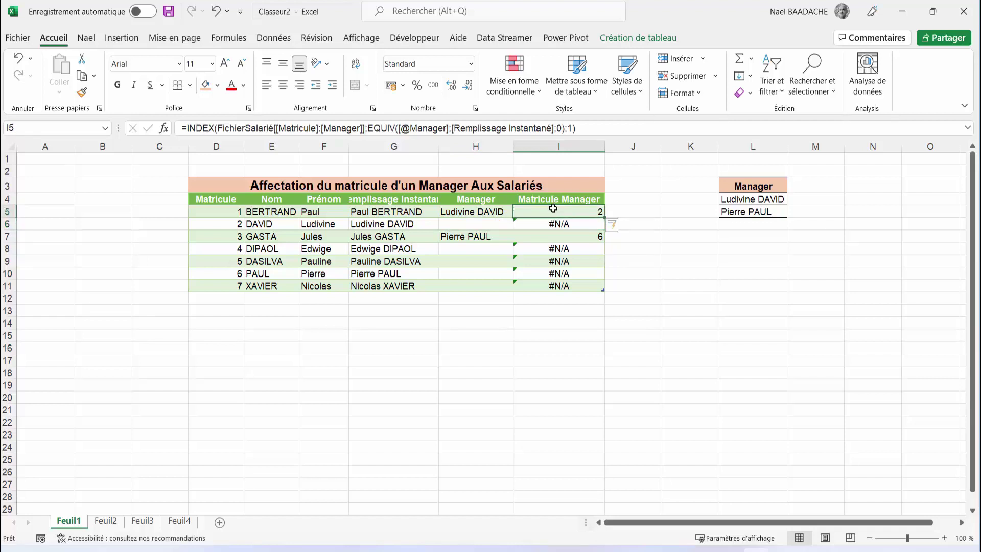
Wrap the I5 INDEX/EQUIV formula in SIERREUR returning "Pas d'affectation" when no manager matches.
left_click(187, 128)
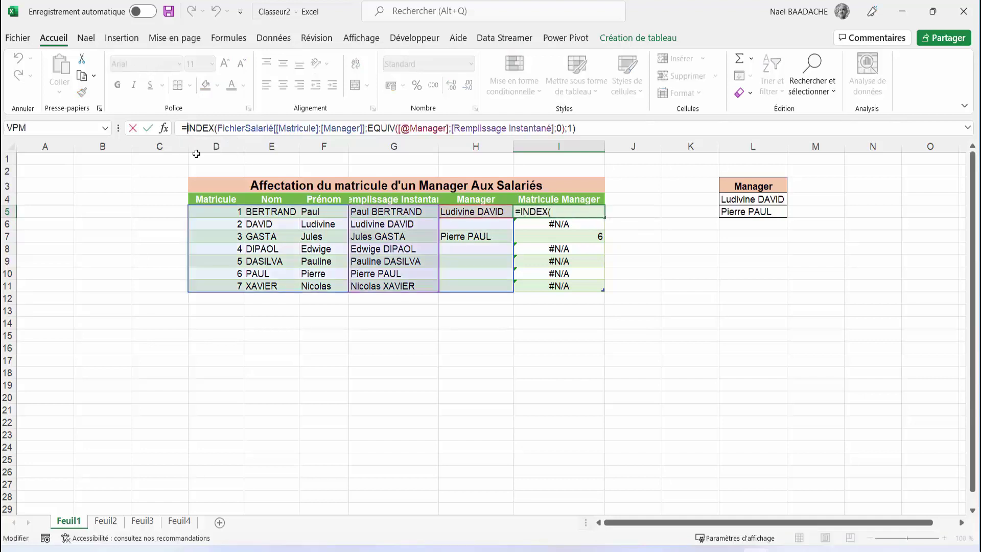
type("si")
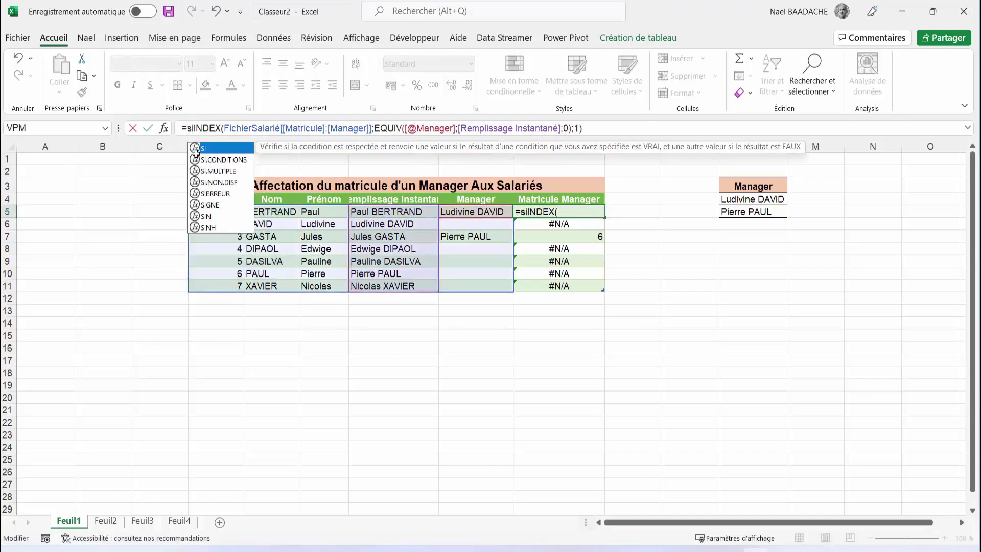
type("e")
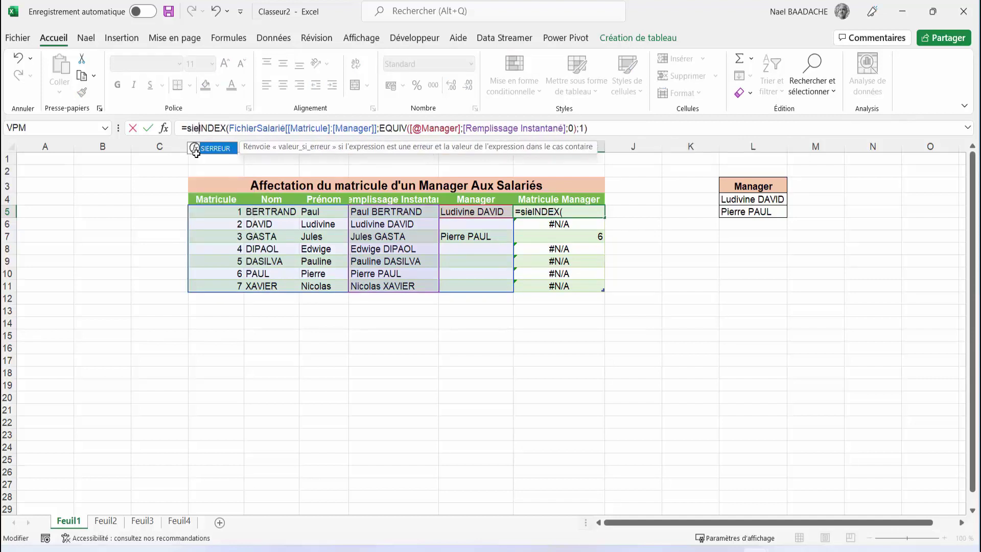
double_click(196, 148)
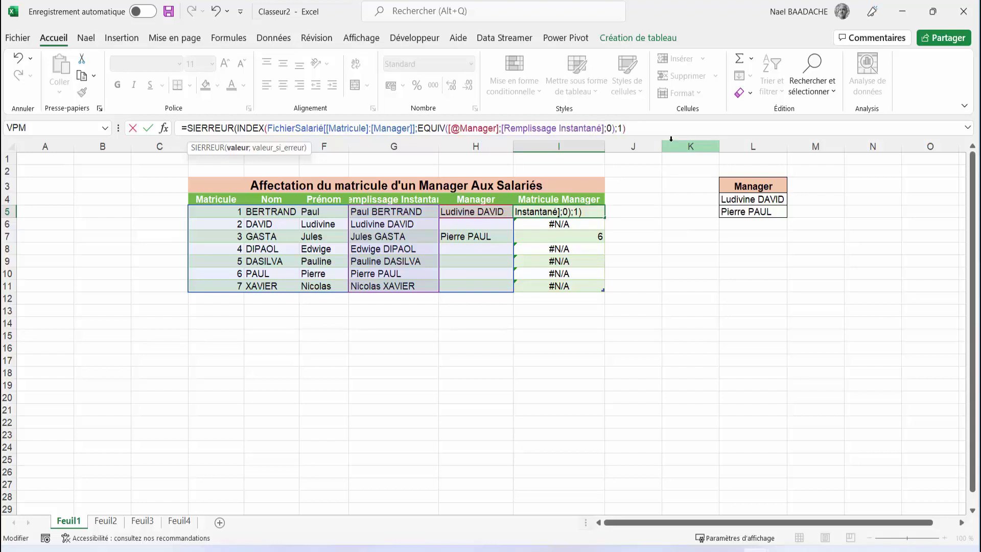
type(";\"")
type("Pas d'af")
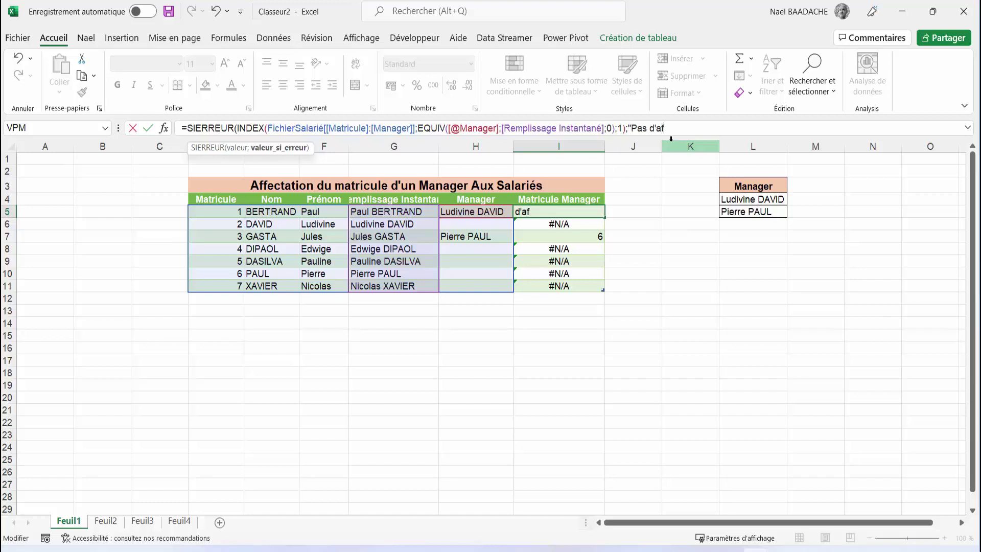
type("fectation\"")
type(")")
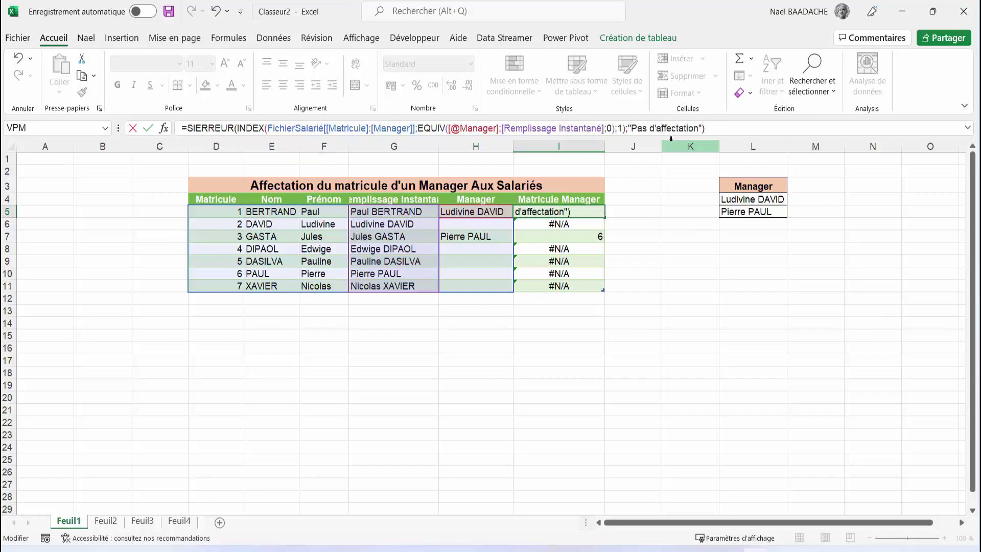
key("Return")
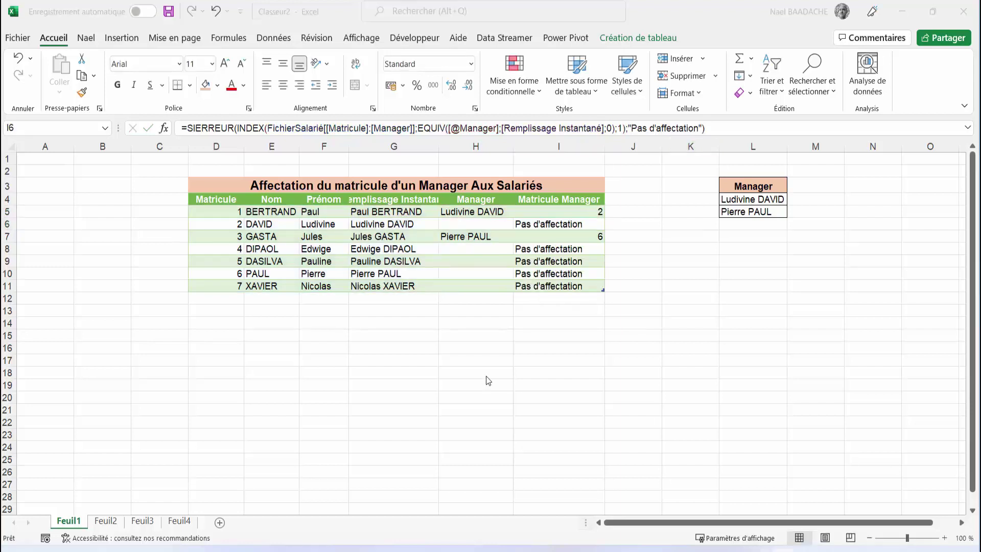
Pick the manager with matricule 2 from the H9 drop-down for the fifth employee.
left_click(462, 259)
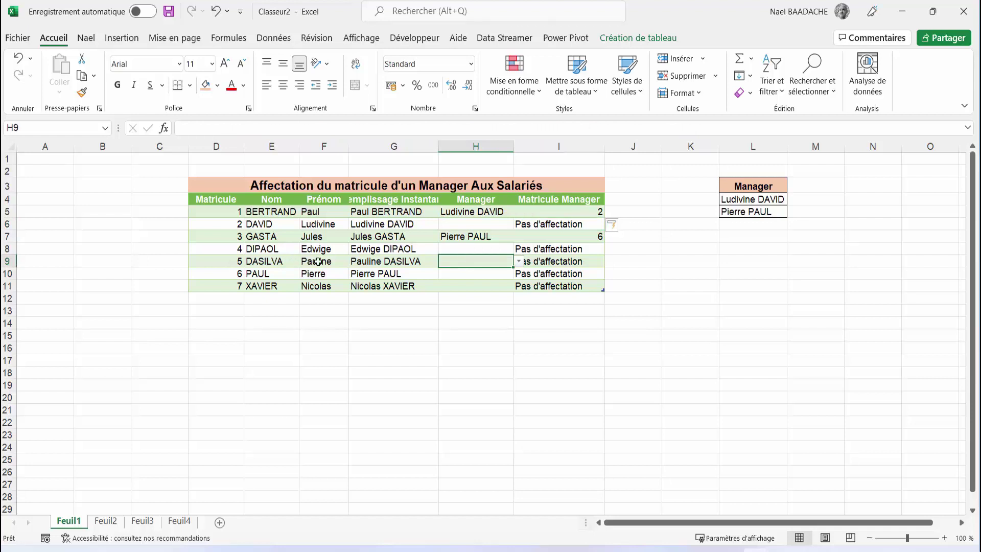
left_click(518, 262)
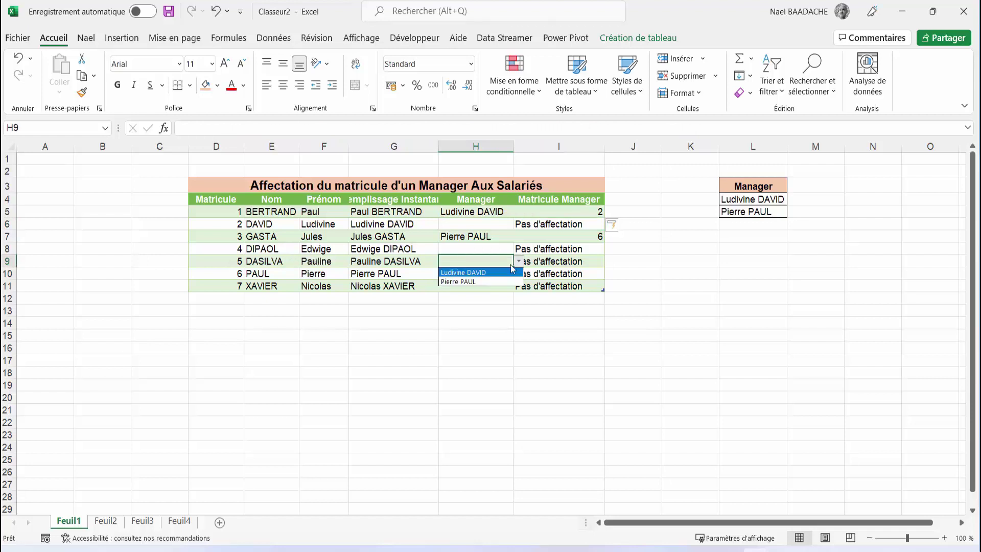
left_click(478, 273)
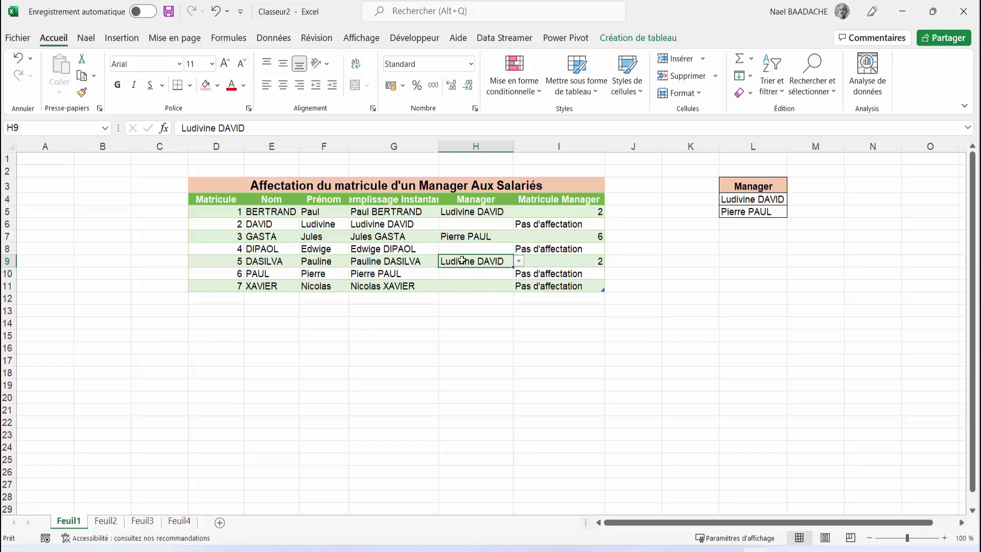
left_click(556, 262)
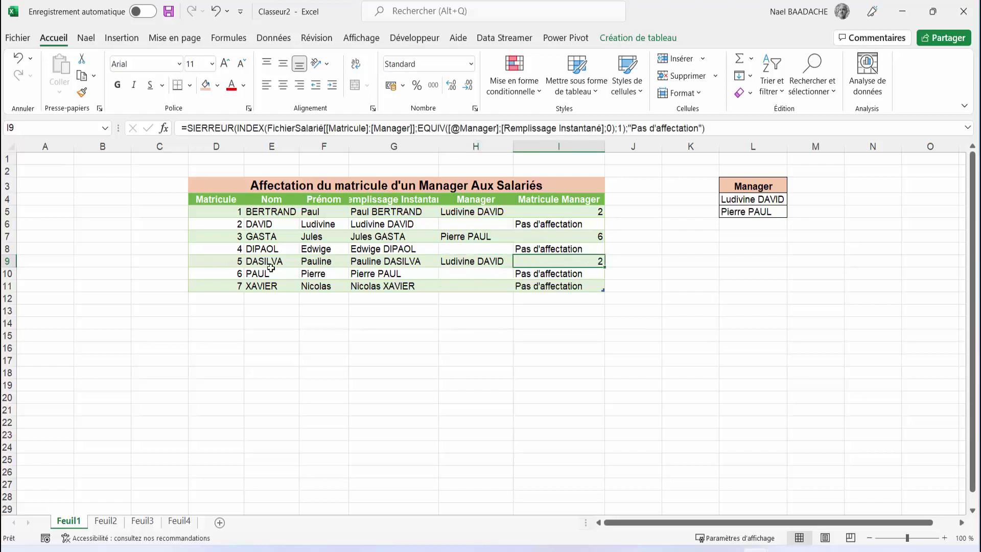
Verify that manager's matricule in row 6, then centre the Matricule Manager values I5:I11.
left_click(228, 224)
left_click_drag(228, 224, 312, 223)
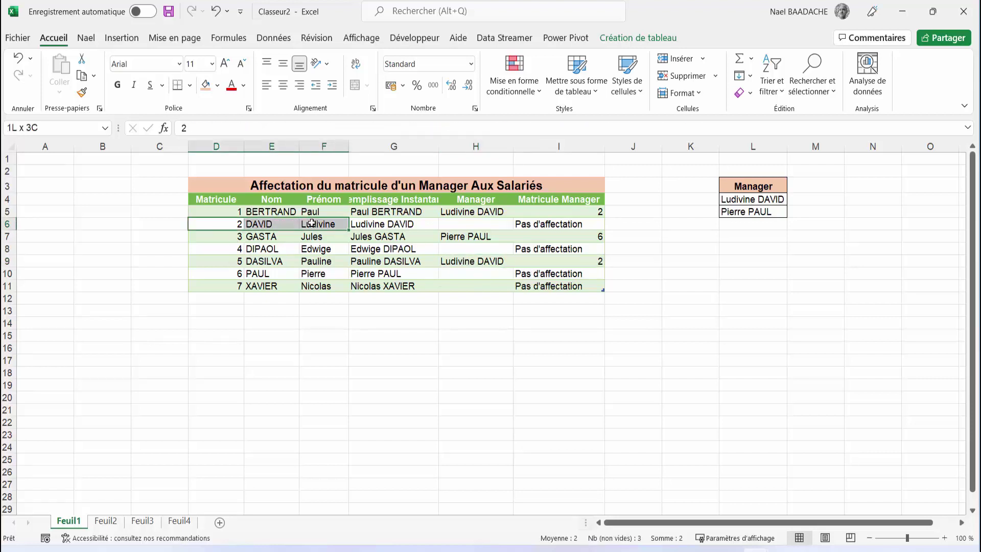
left_click_drag(551, 210, 548, 283)
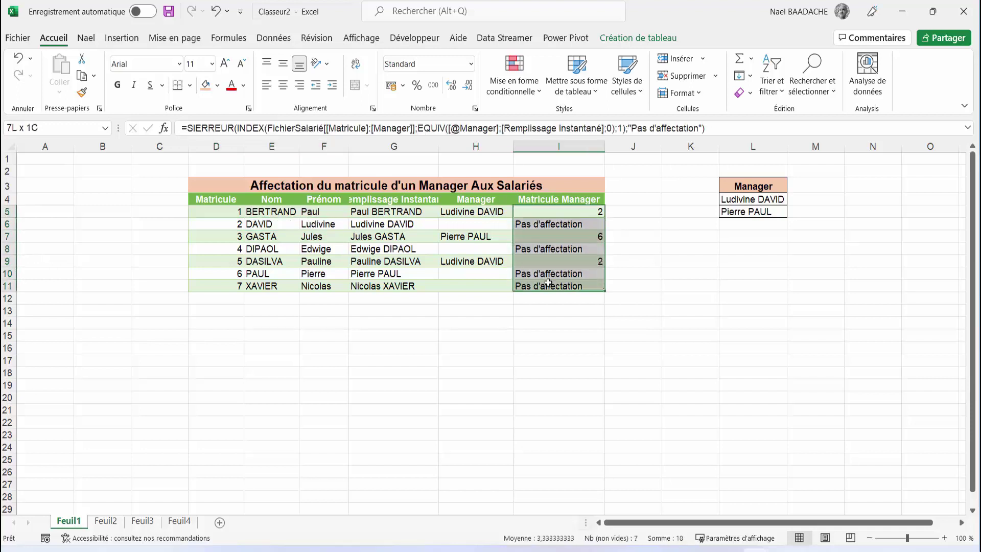
left_click(283, 85)
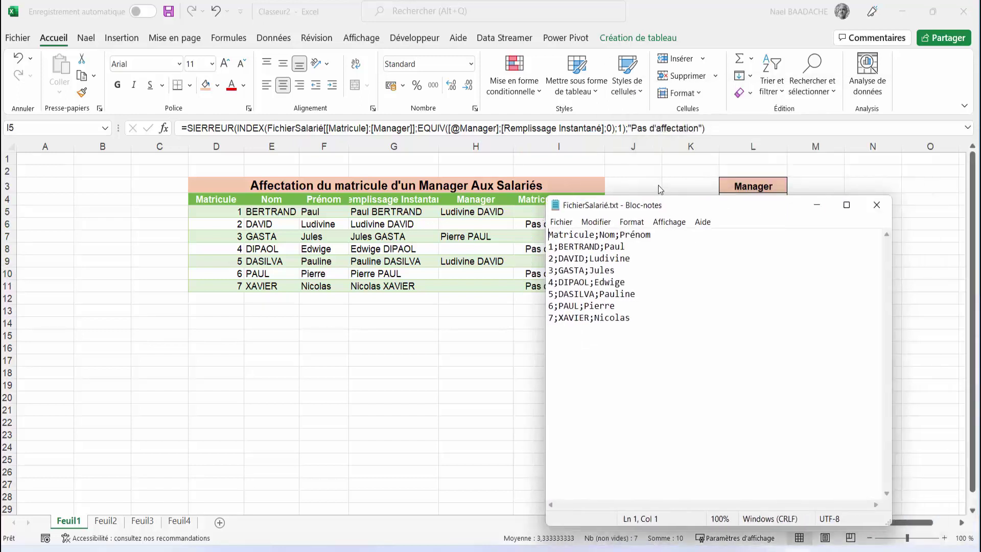
Add an eighth employee line with matricule 8 to FichierSalarié.txt and save it when closing Notepad.
left_click_drag(658, 185, 500, 142)
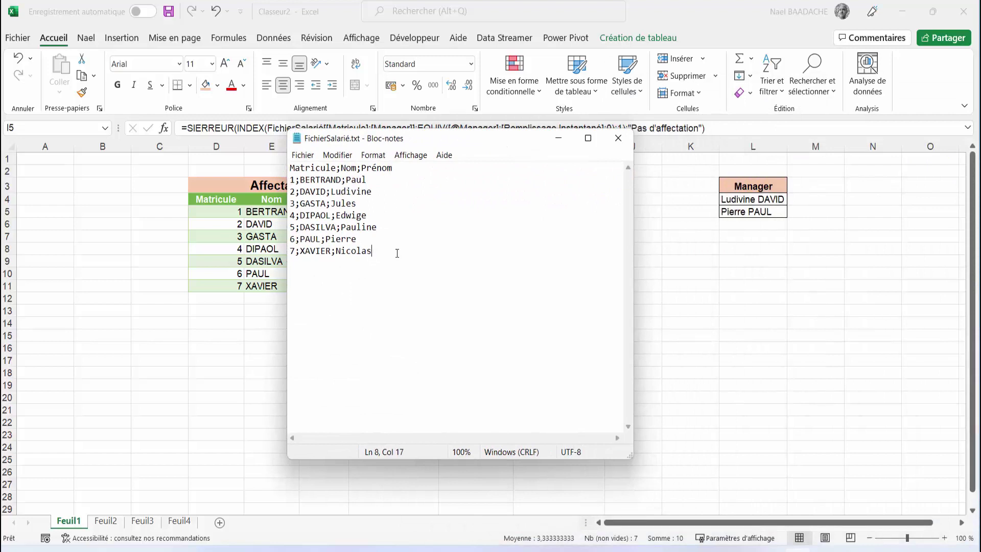
key("Return")
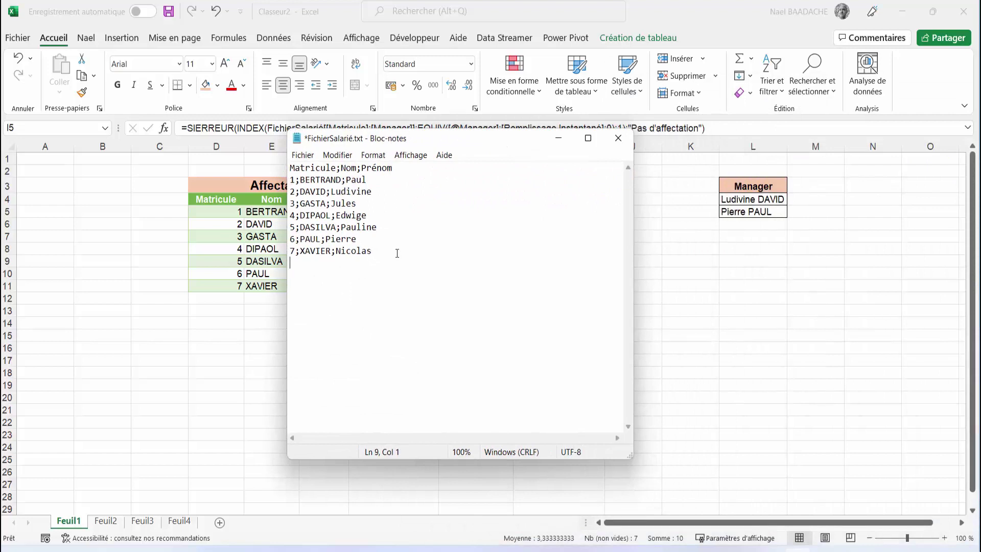
type("8;")
type("BAADACHE")
type(";Nae")
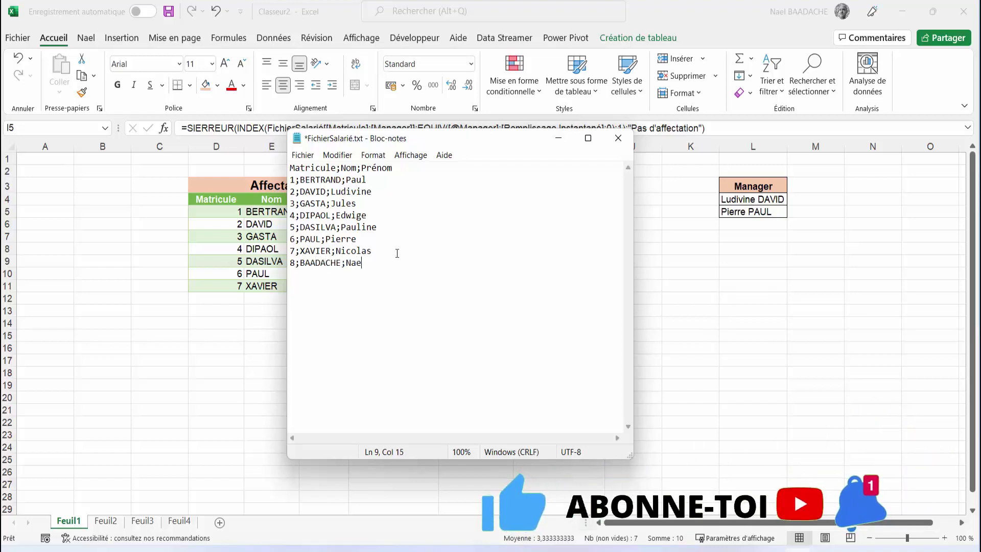
type("l")
left_click(621, 143)
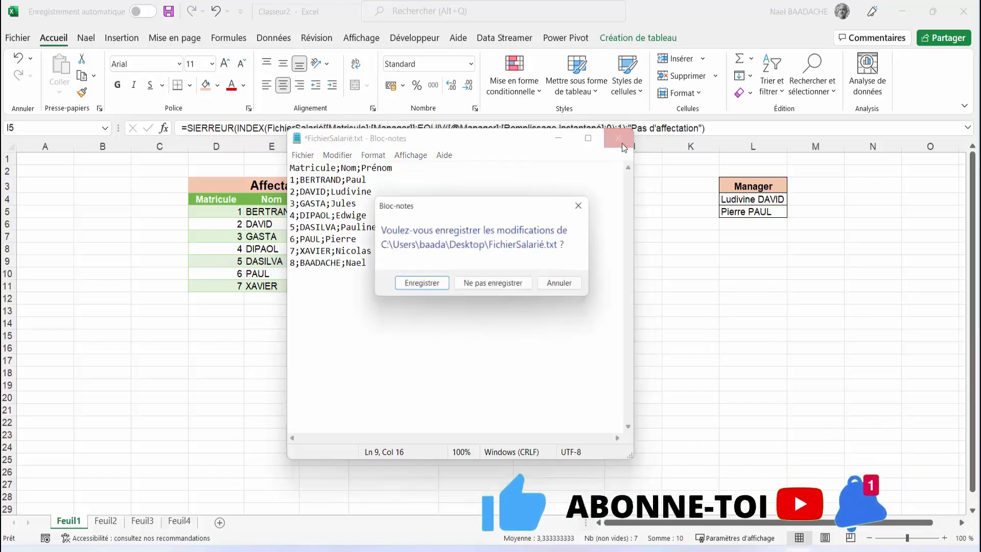
left_click(421, 283)
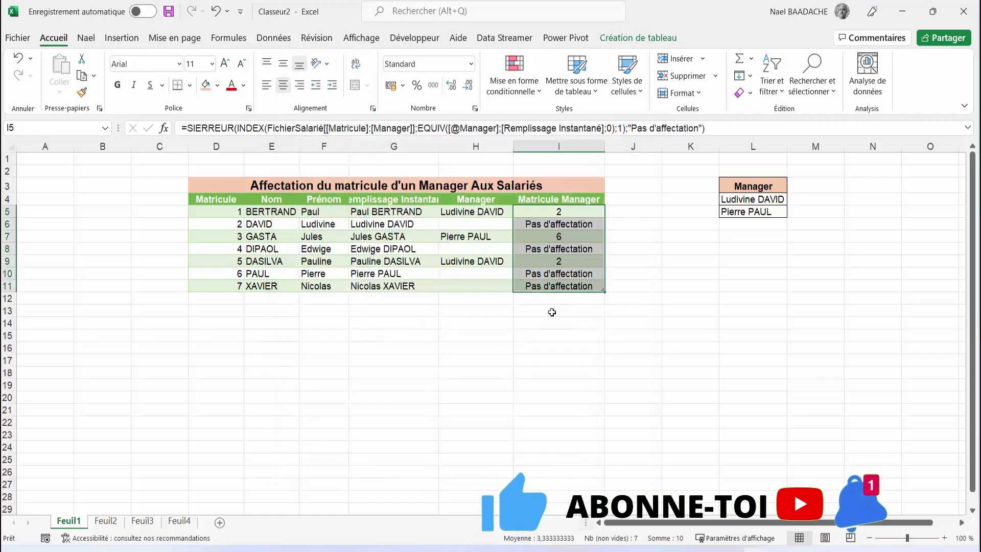
Reload the employee table from the text file with Actualiser tout.
left_click(357, 274)
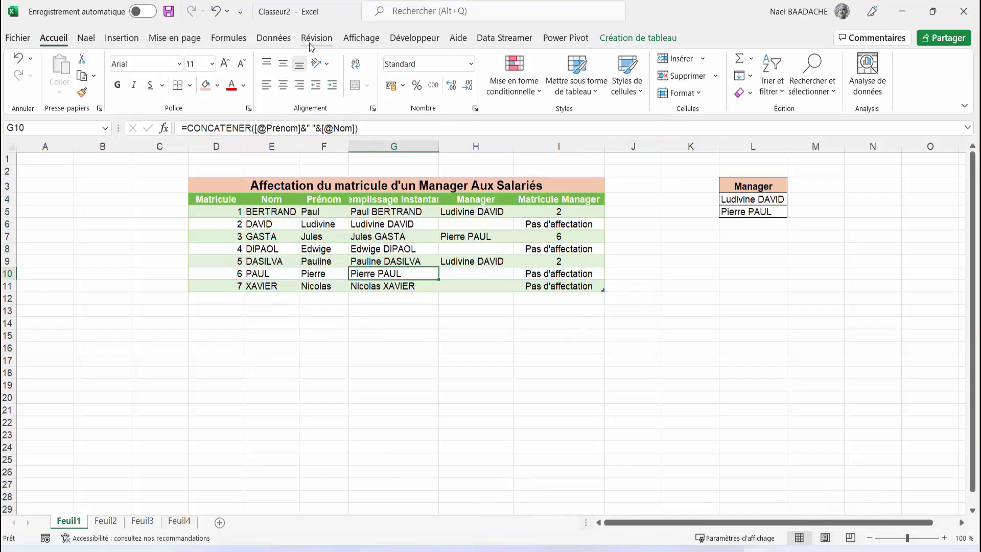
left_click(273, 38)
left_click(149, 89)
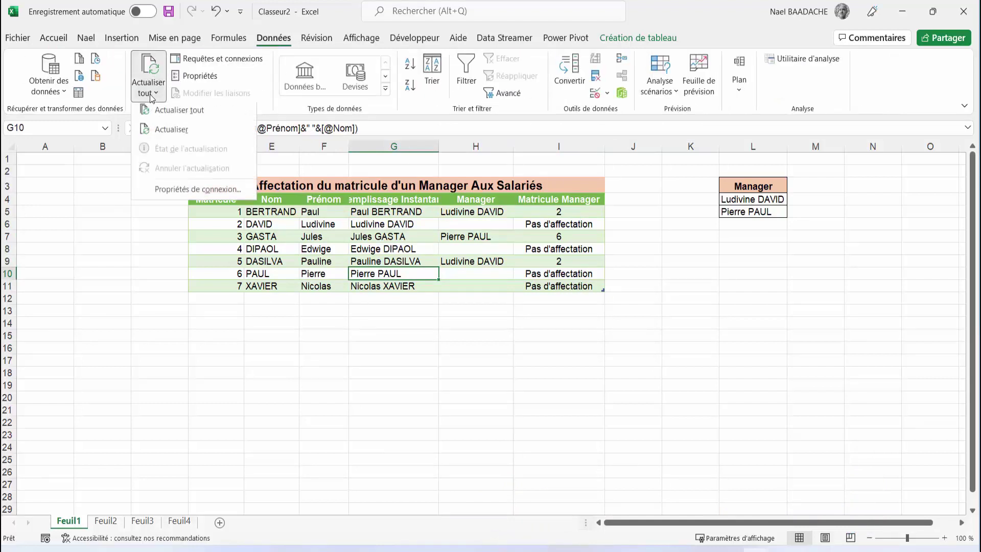
left_click(164, 117)
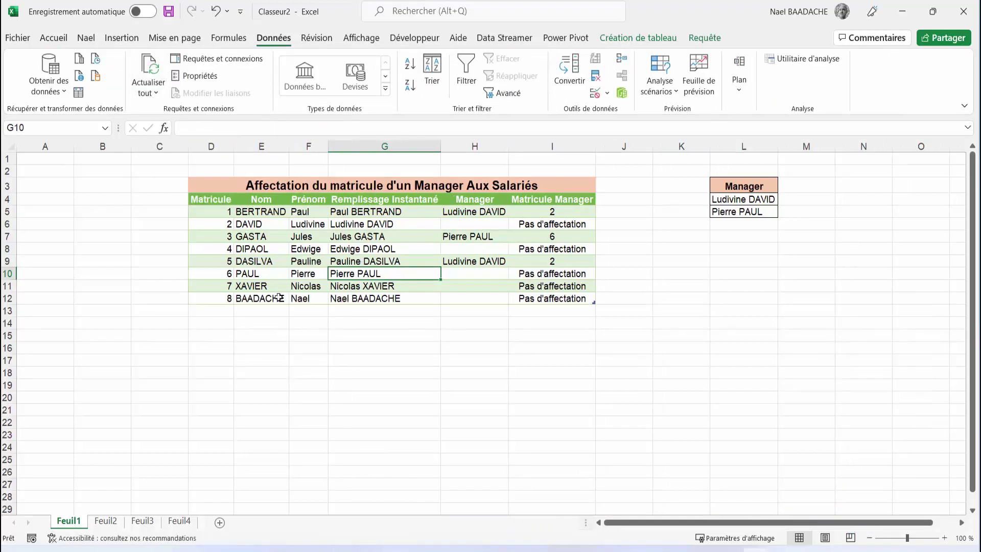
Check new employee 8's row and its combined name, then select their Manager cell.
left_click(229, 299)
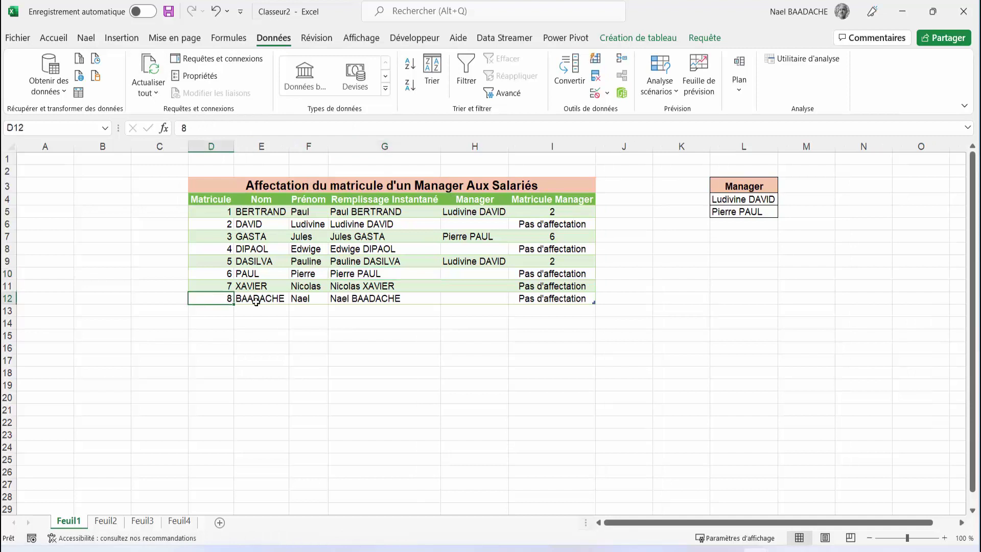
left_click(337, 299)
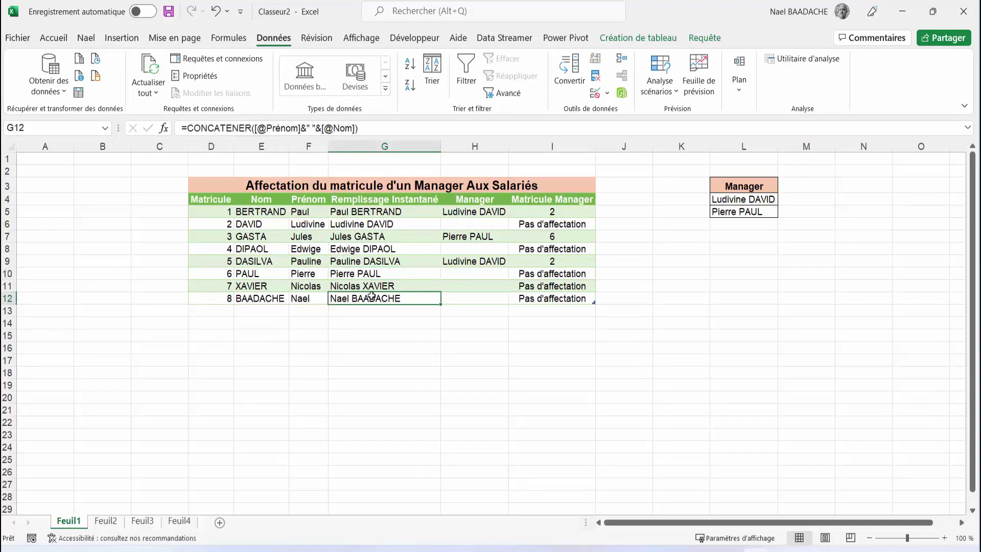
left_click(482, 299)
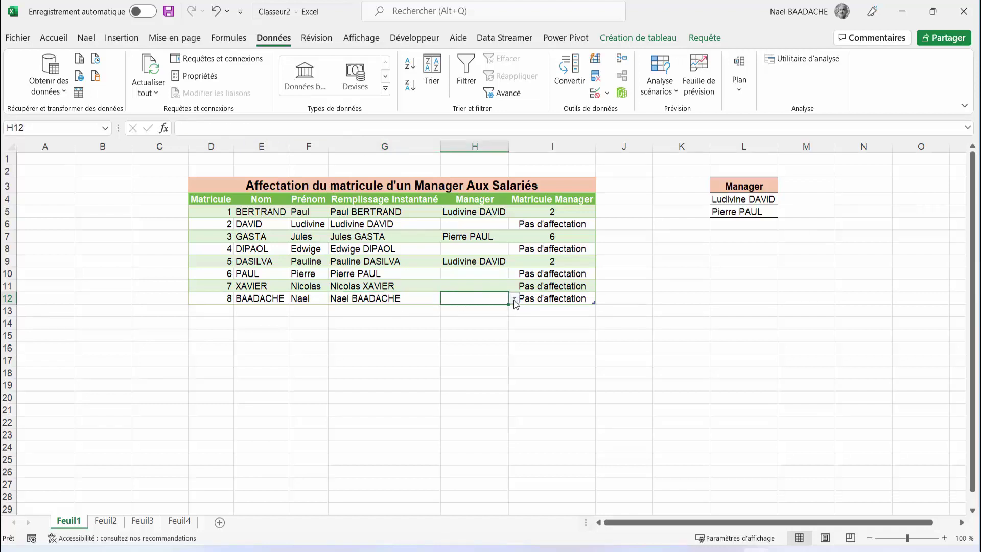
left_click(514, 300)
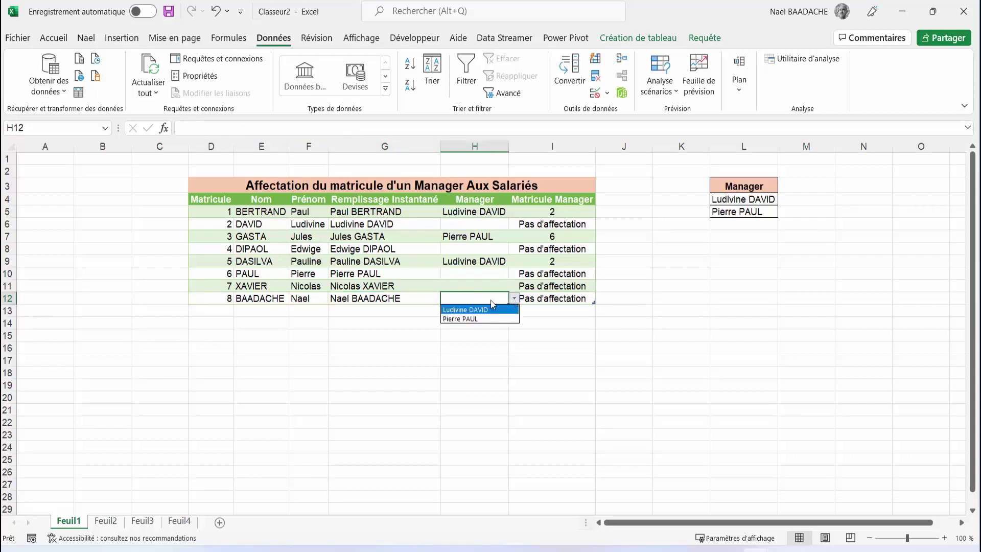
left_click(461, 319)
left_click(553, 298)
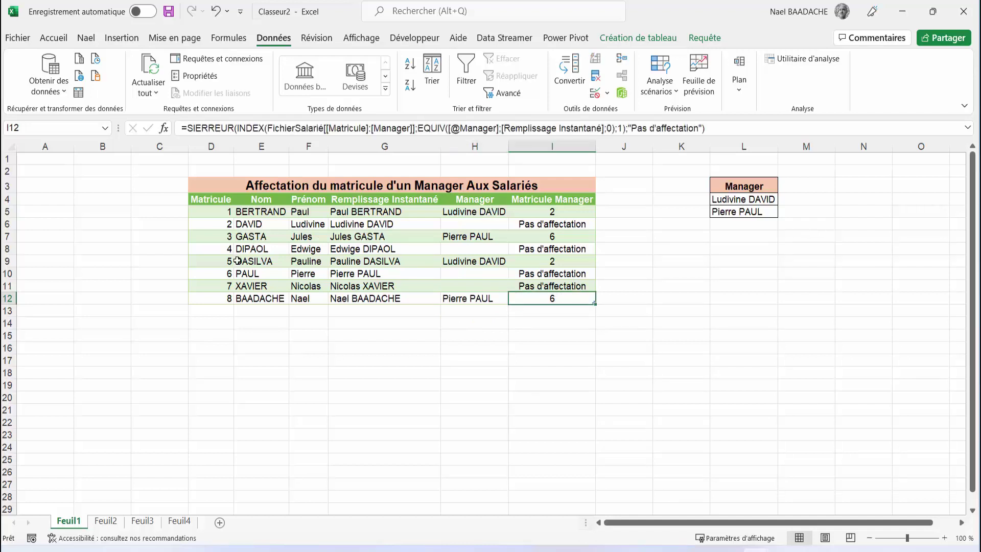
Review the combined name and Matricule Manager formulas in rows 6 through 12.
left_click_drag(225, 271, 309, 274)
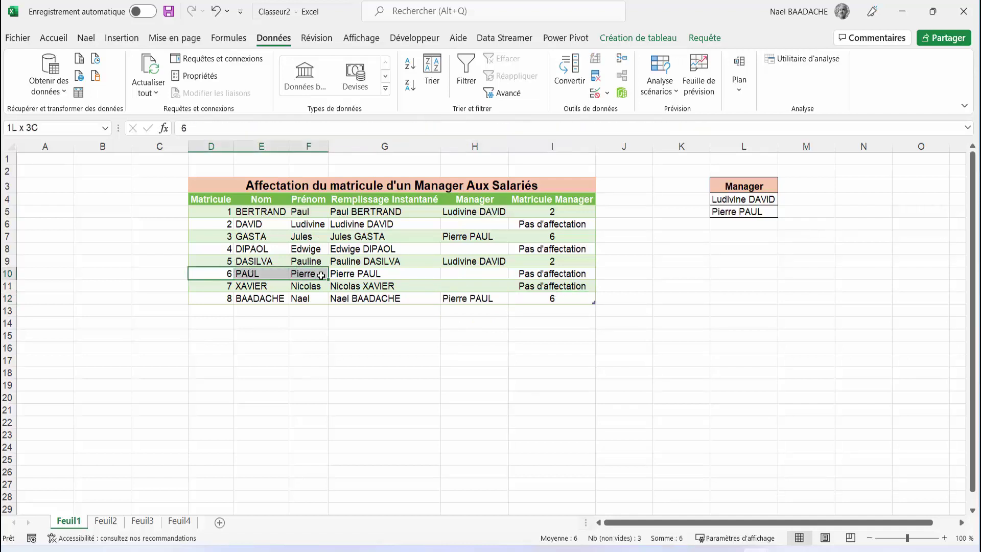
left_click(552, 300)
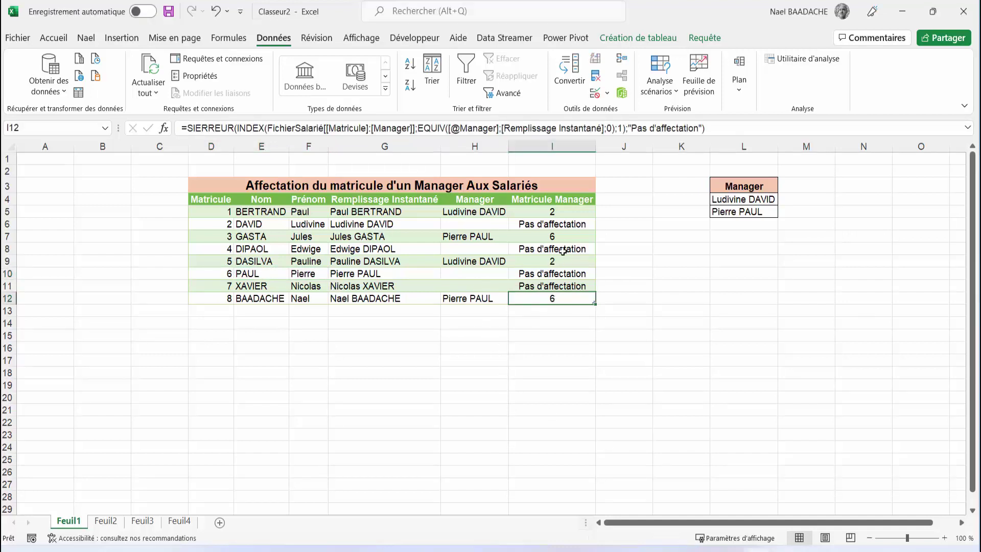
left_click(375, 297)
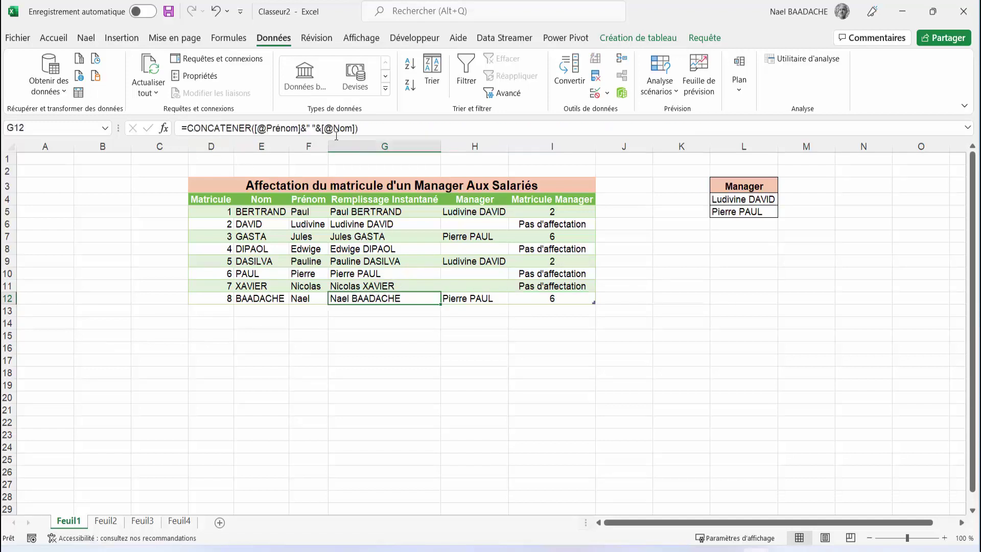
left_click(567, 299)
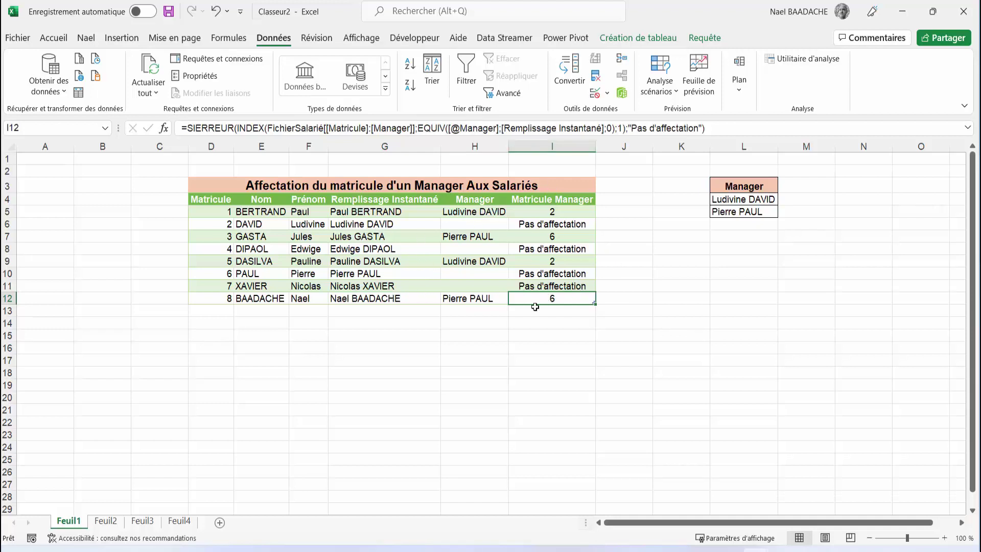
left_click(358, 248)
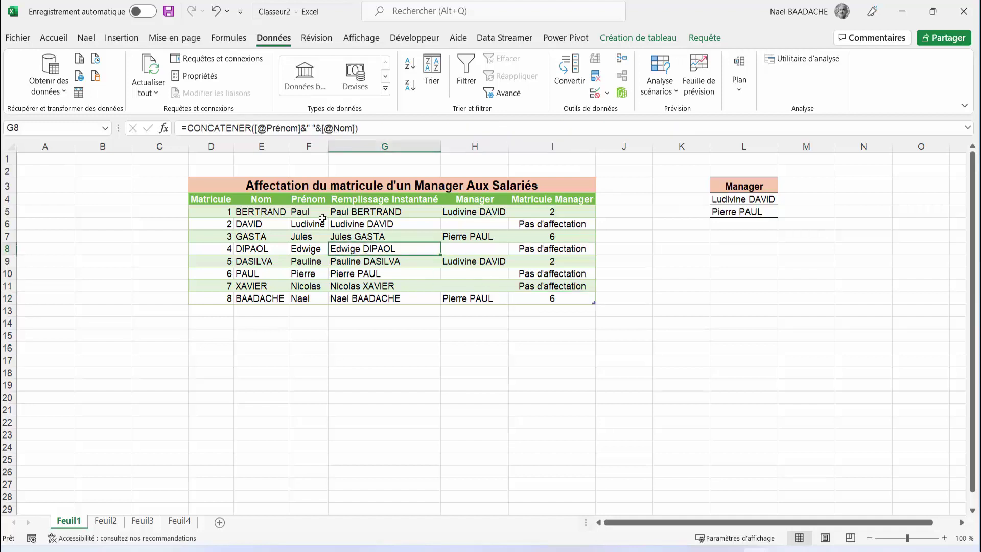
left_click(313, 225)
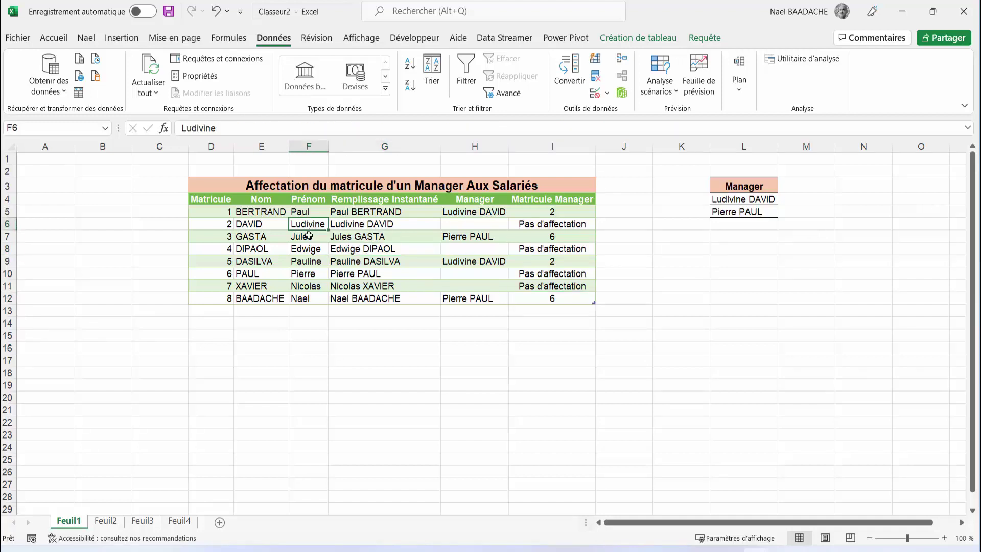
left_click(464, 235)
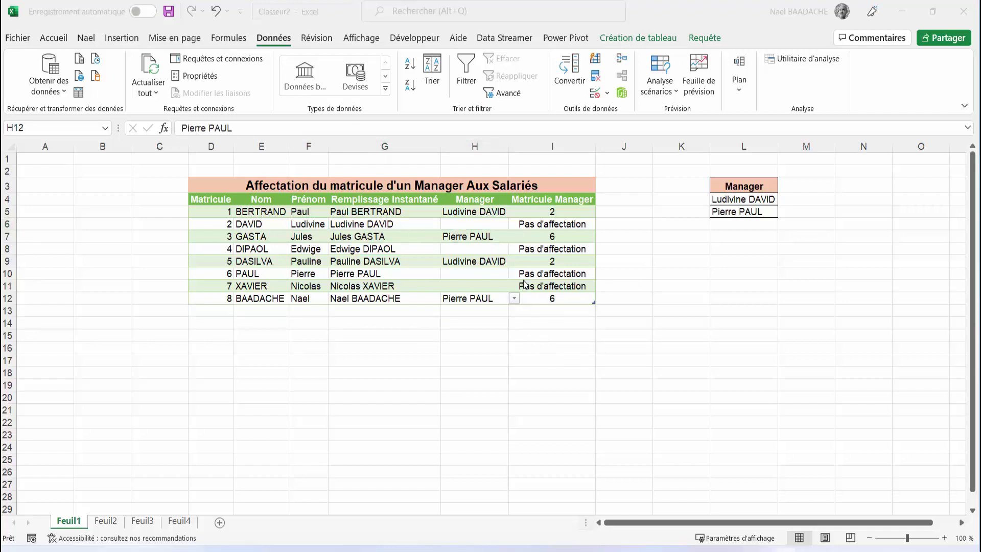
left_click(539, 273)
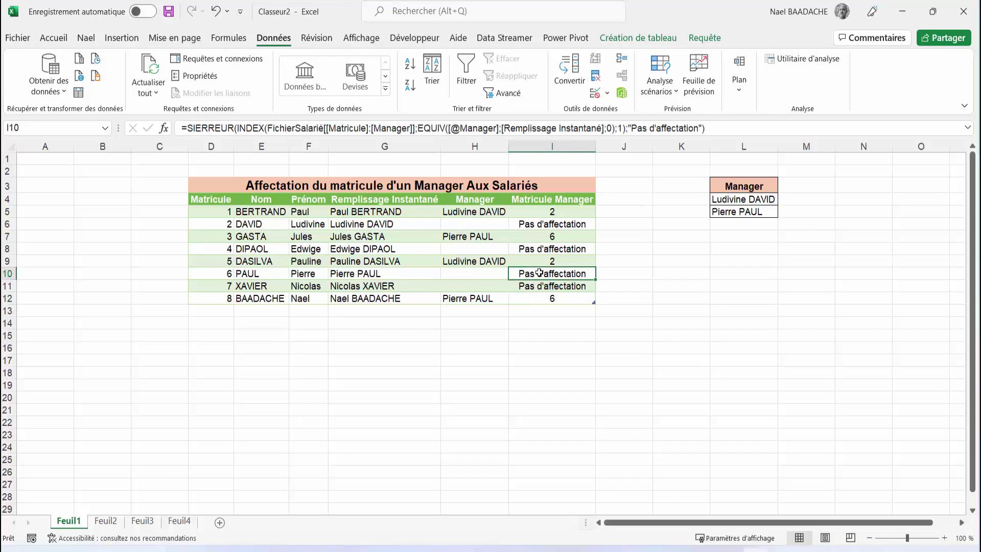